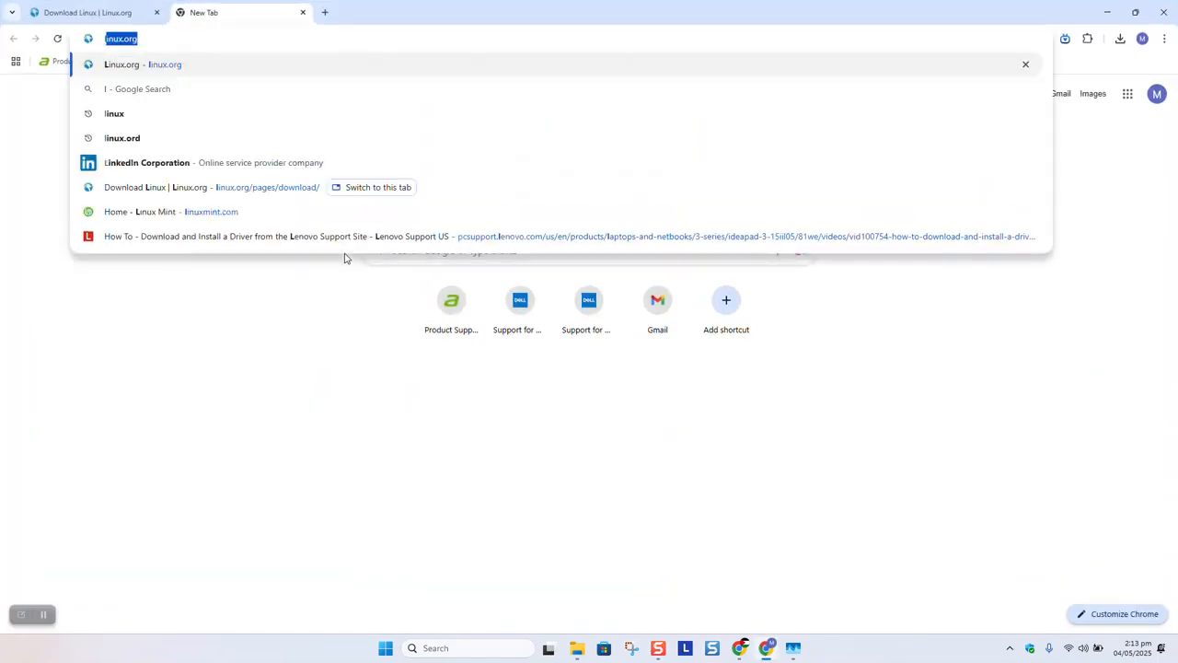
Open linux.org and go from its list of Linux distributions to the Debian download page
key(Return)
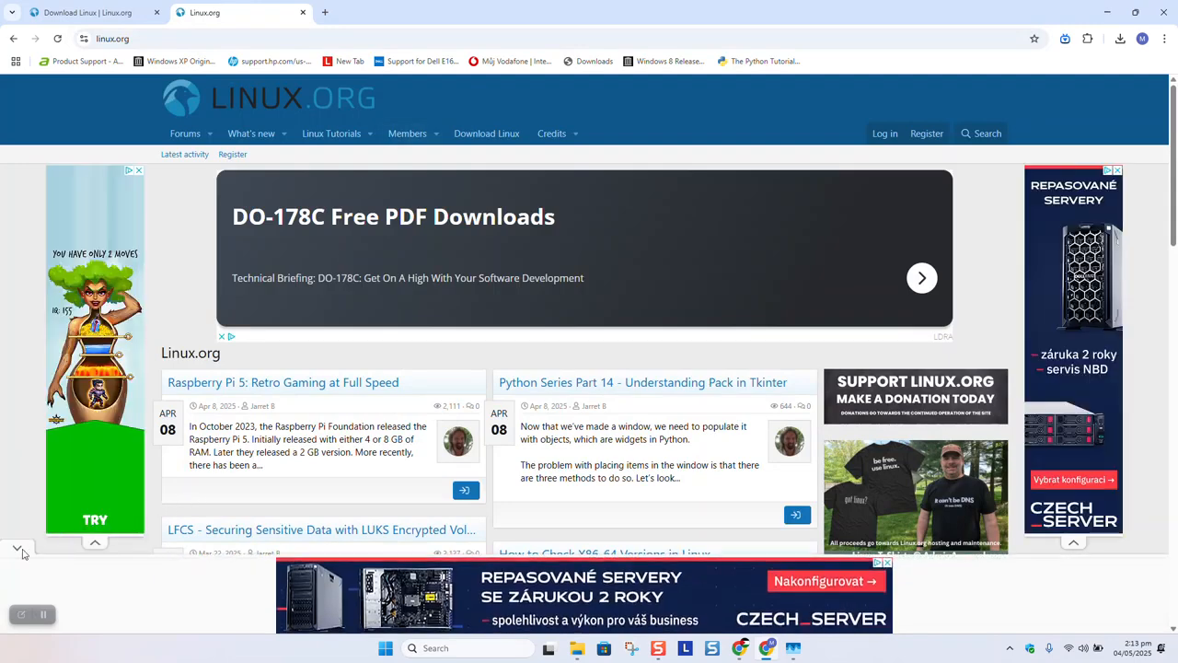
click(475, 131)
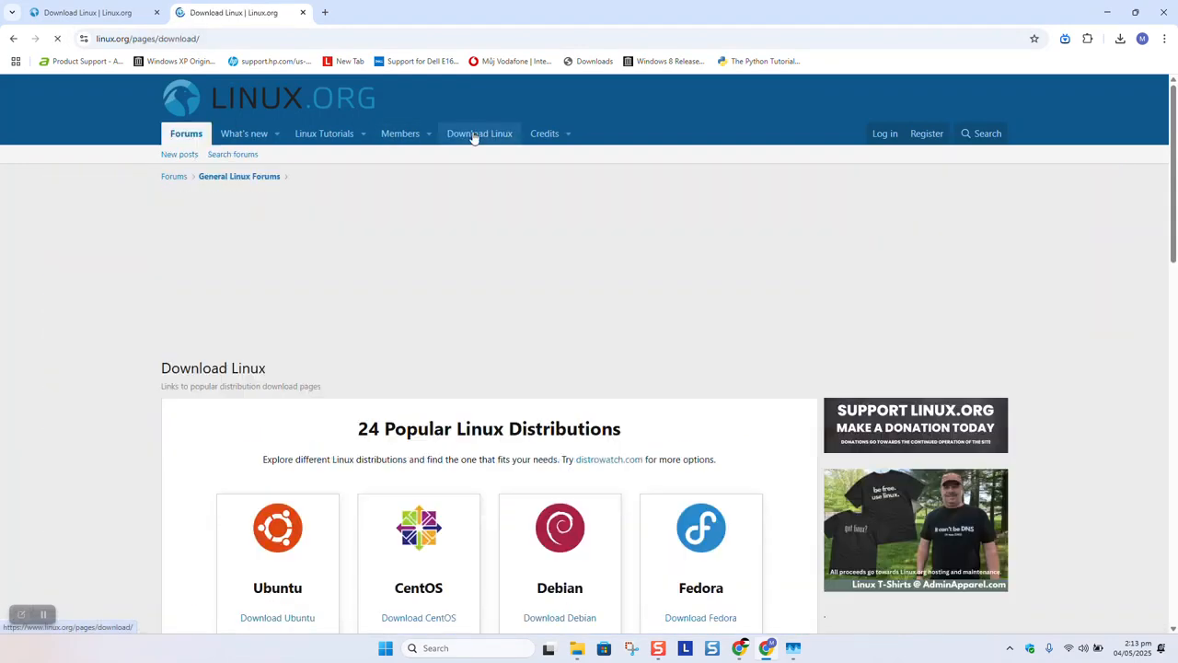
scroll(447, 355, down, 2)
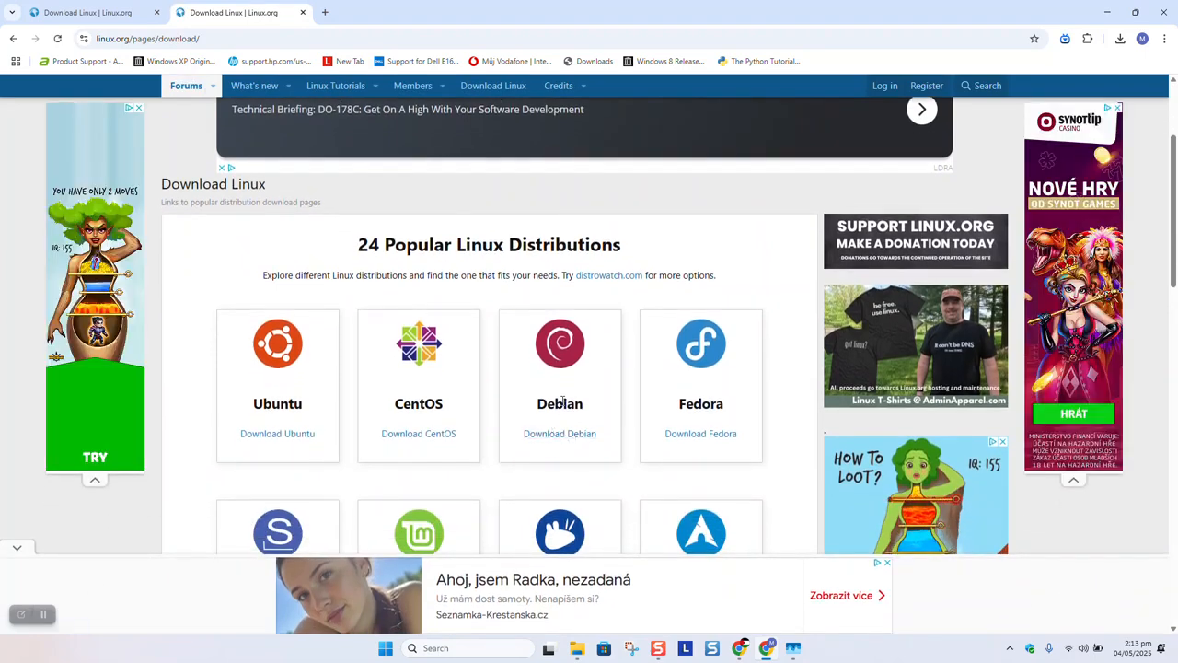
click(566, 440)
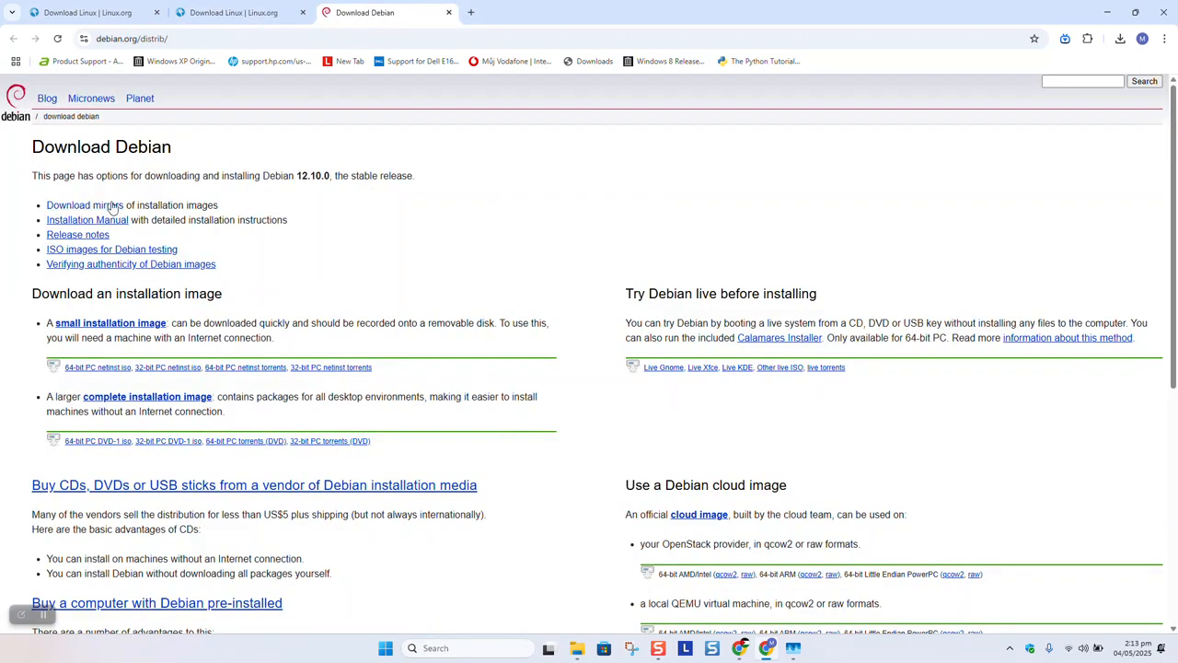
Look through Debian's download mirrors, including the Czech debian-cd.mirror.web4u.cz index, and return to the Download Debian page
click(99, 207)
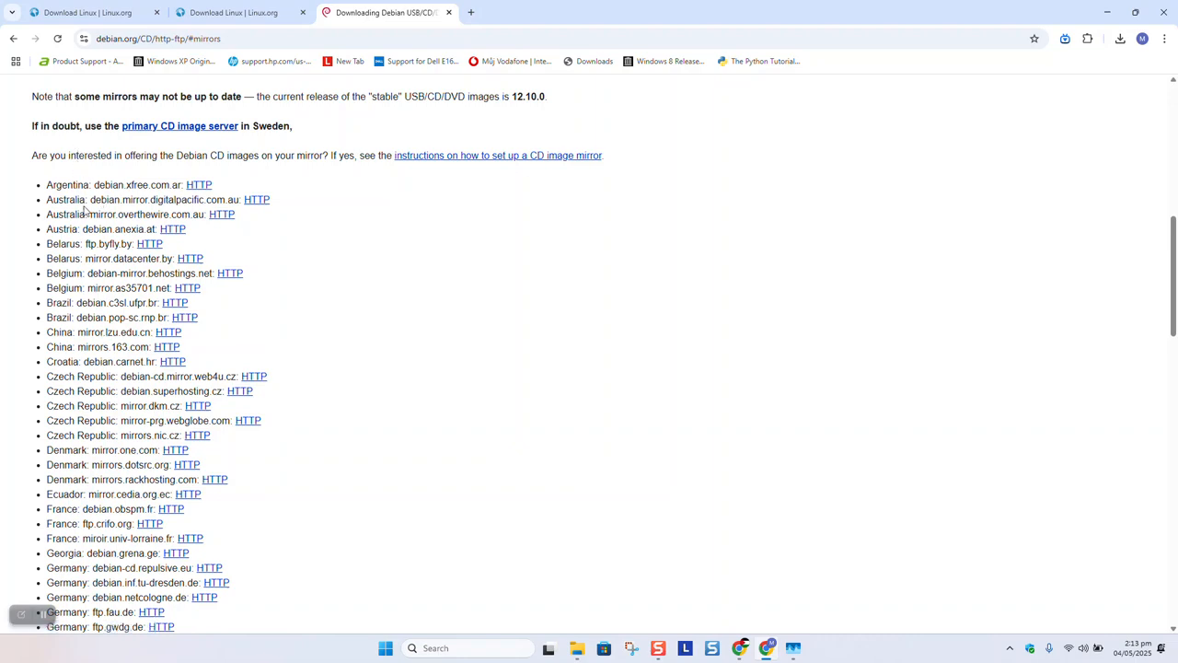
scroll(85, 210, down, 1)
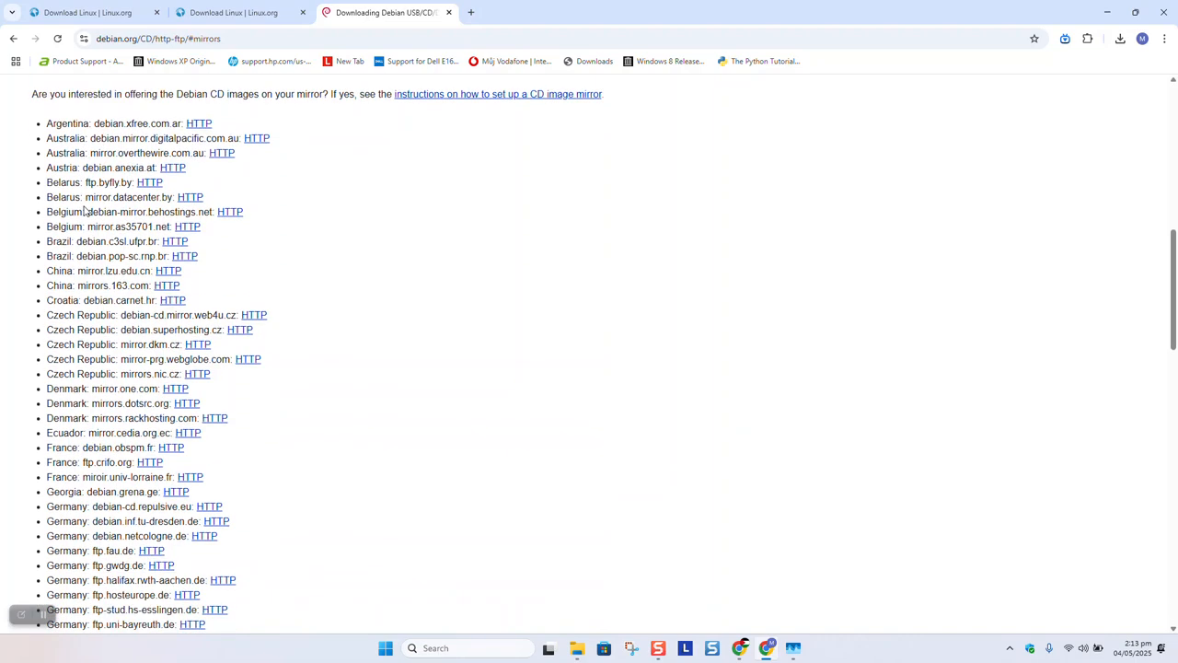
click(257, 319)
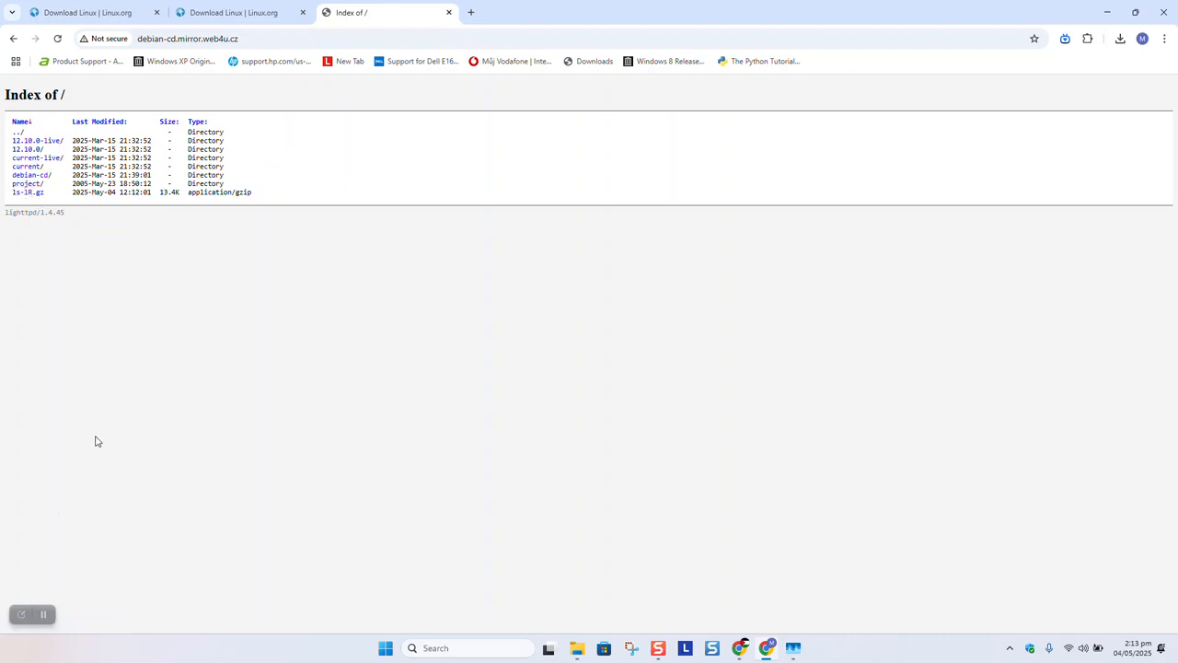
click(43, 615)
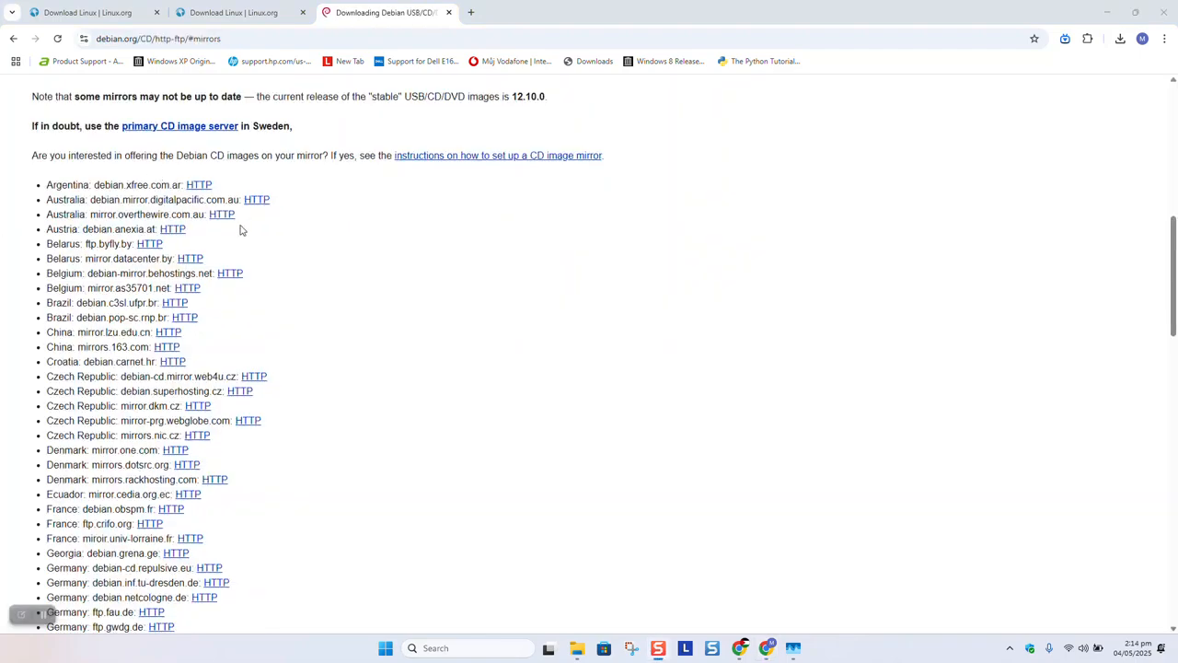
scroll(246, 239, down, 5)
scroll(247, 240, down, 4)
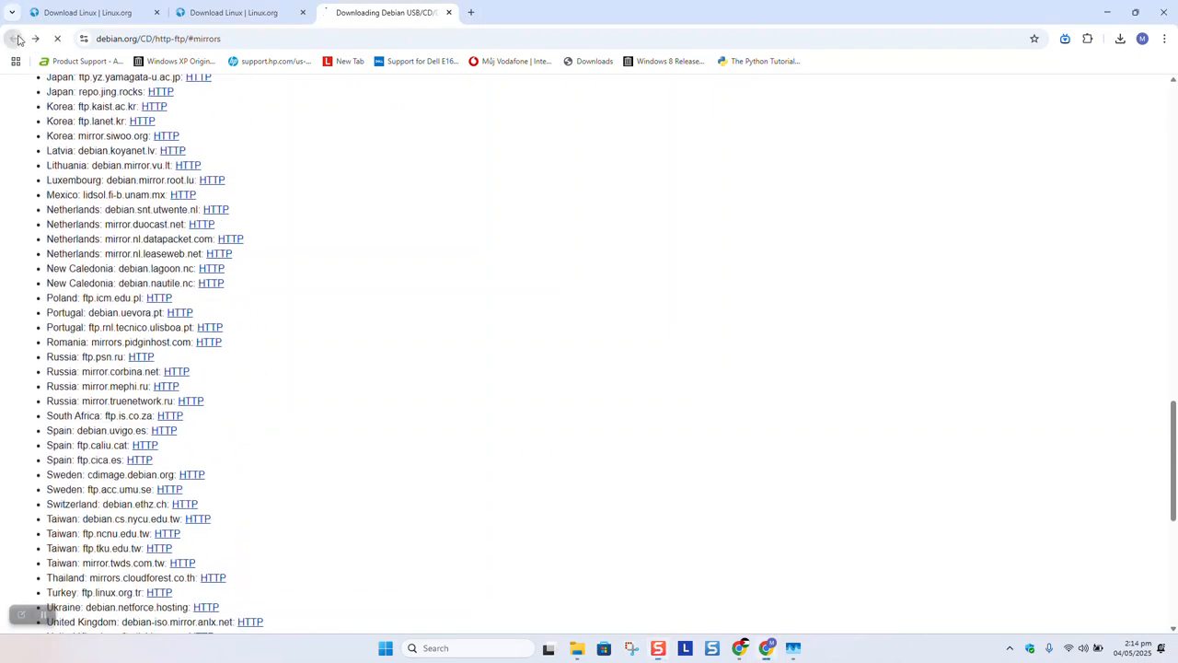
click(13, 38)
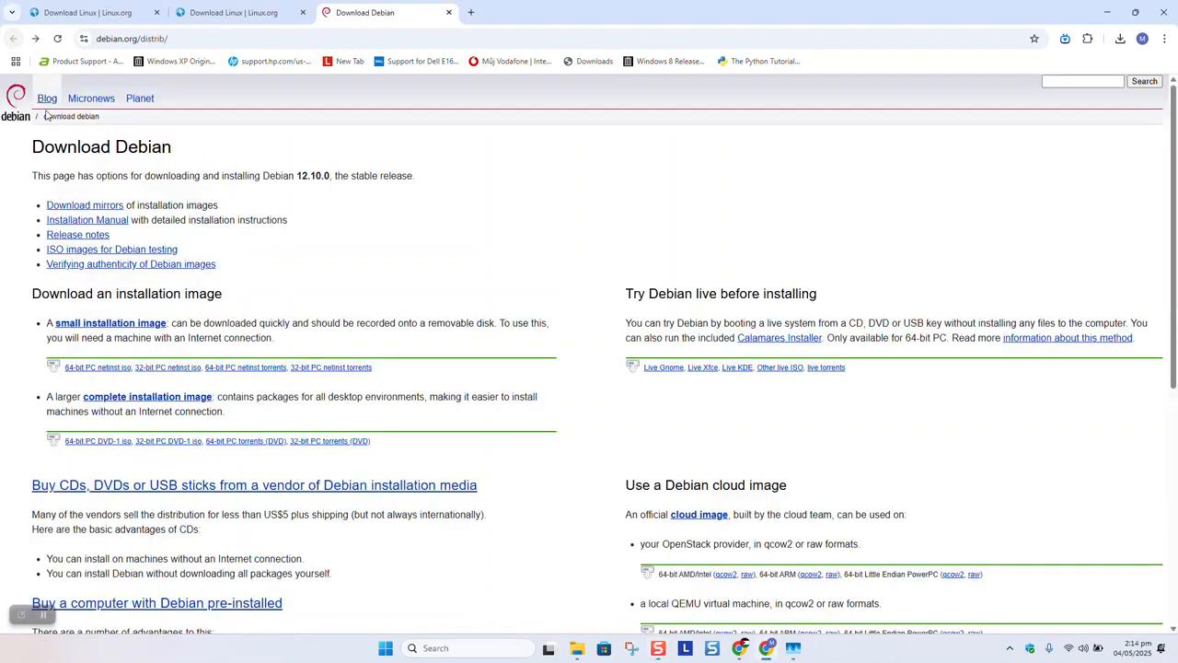
Download the official amd64 netinst CD image from the Debian testing ISO page and check the download's progress
click(84, 249)
scroll(85, 250, down, 2)
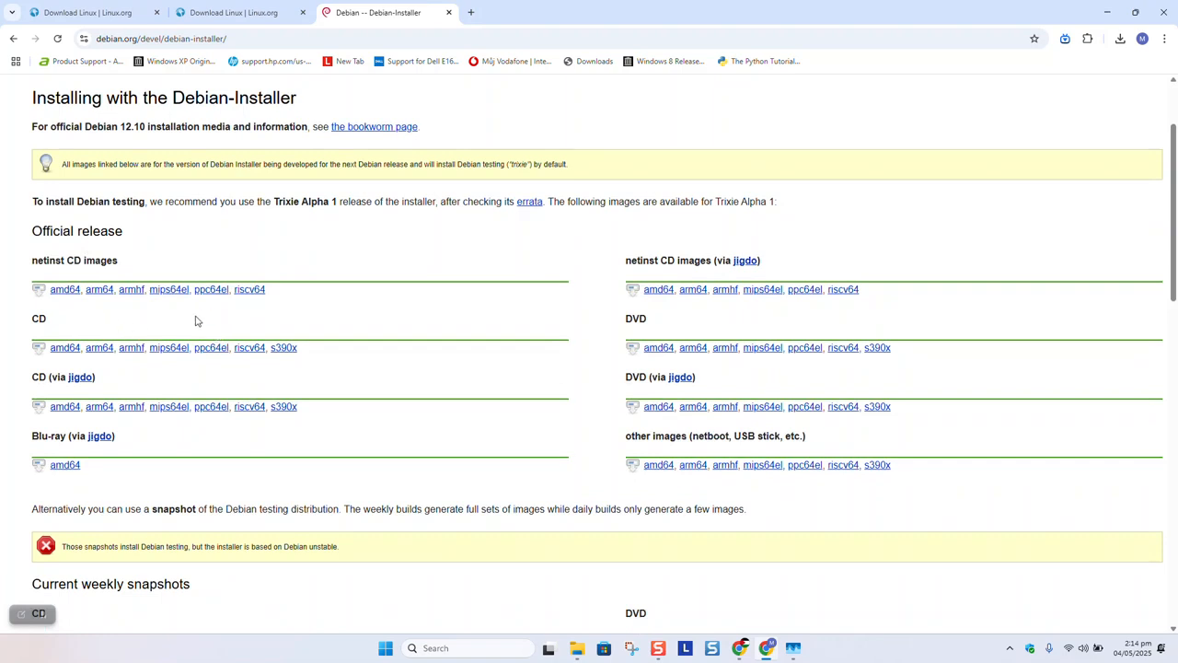
click(69, 297)
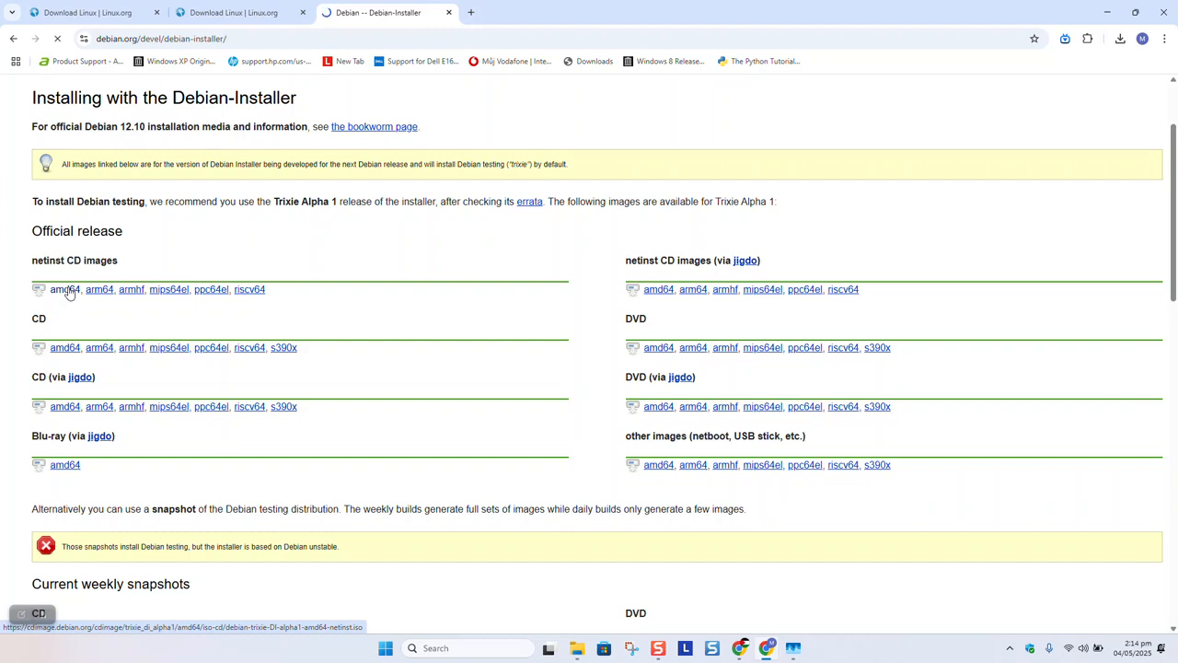
scroll(69, 290, down, 2)
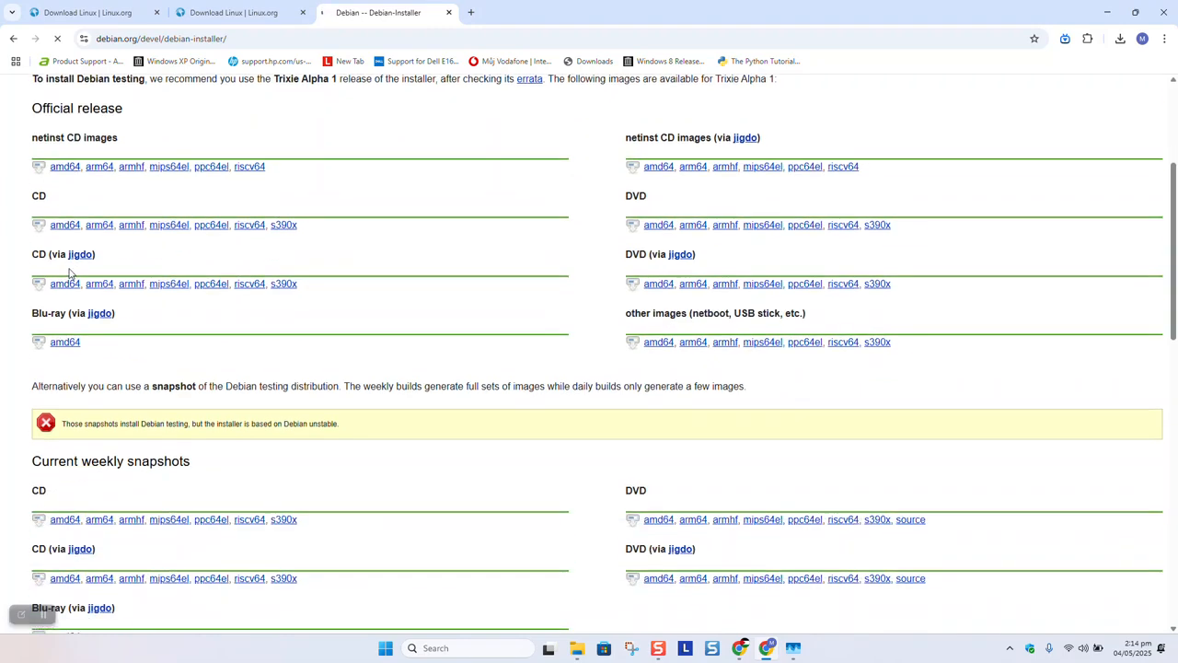
scroll(69, 273, down, 3)
scroll(70, 262, up, 5)
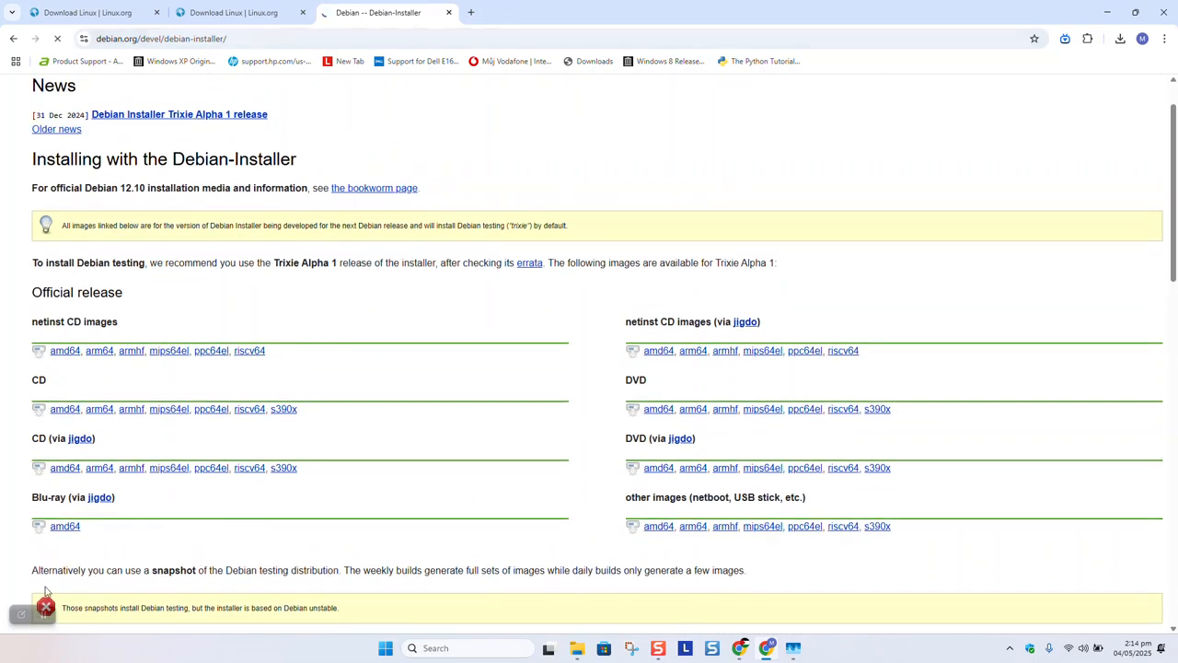
click(1120, 39)
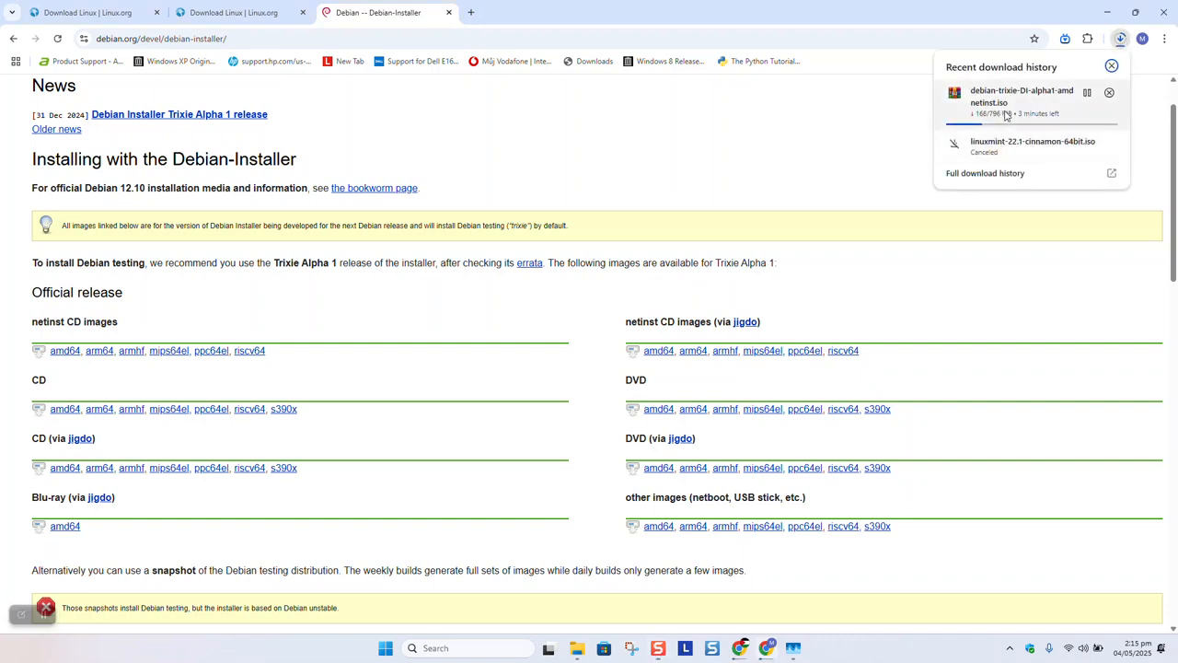
click(700, 151)
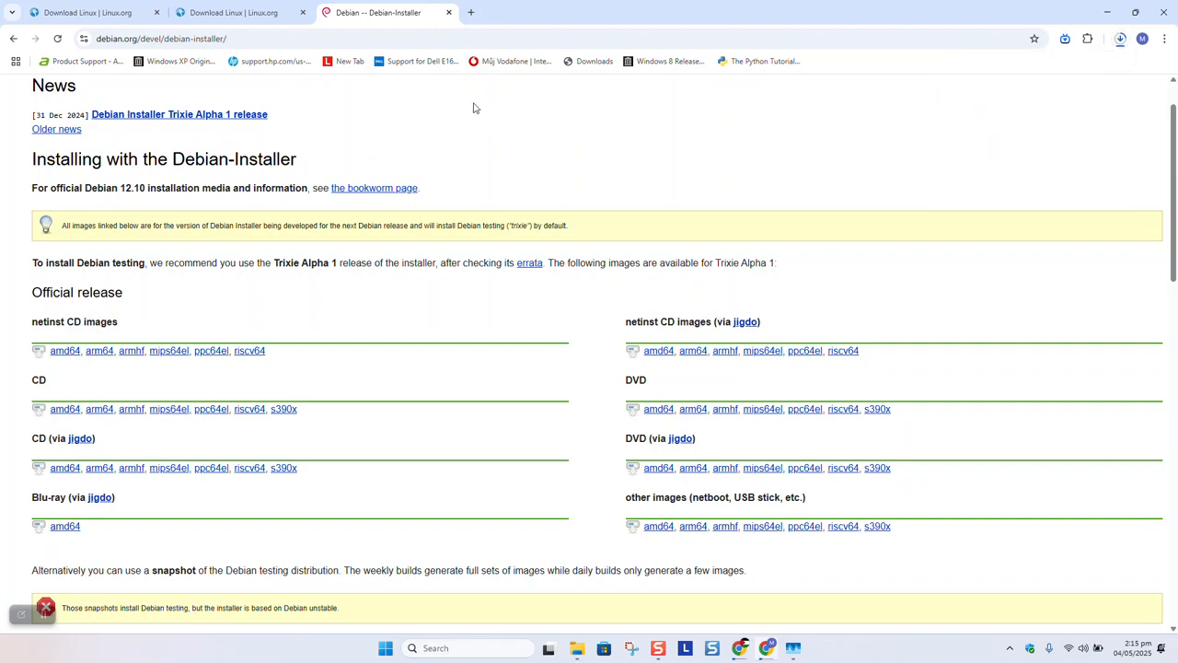
Switch to the linux iso folder in File Explorer and select the debian-12.10.0-amd64-netinst image
click(43, 613)
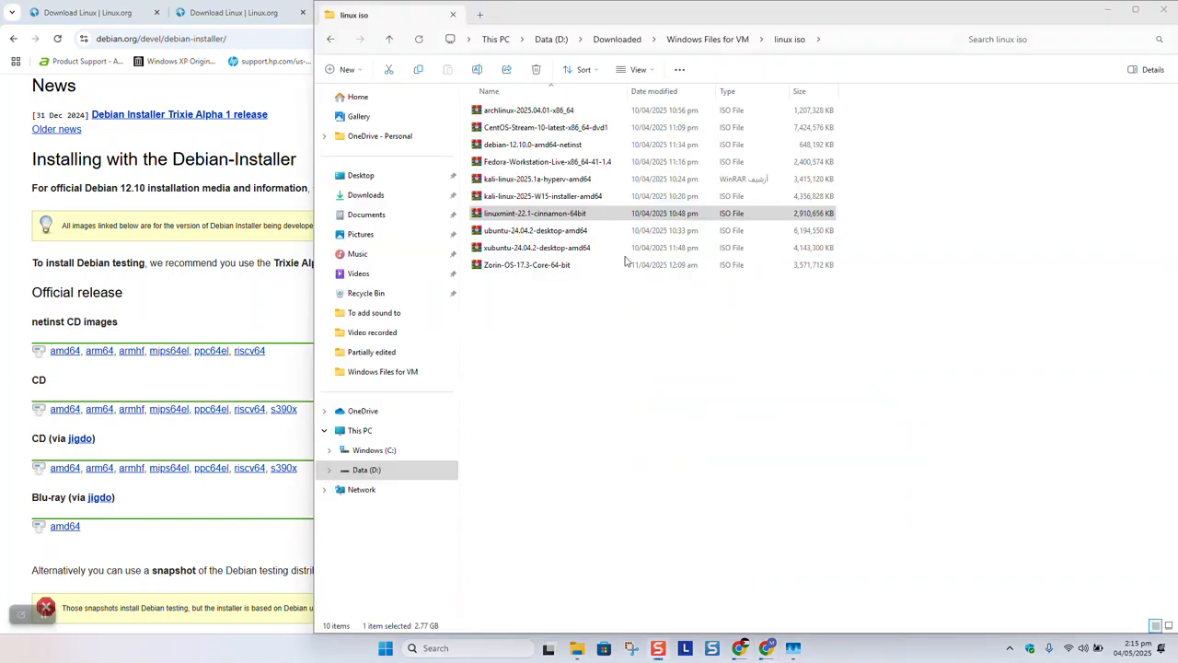
click(546, 299)
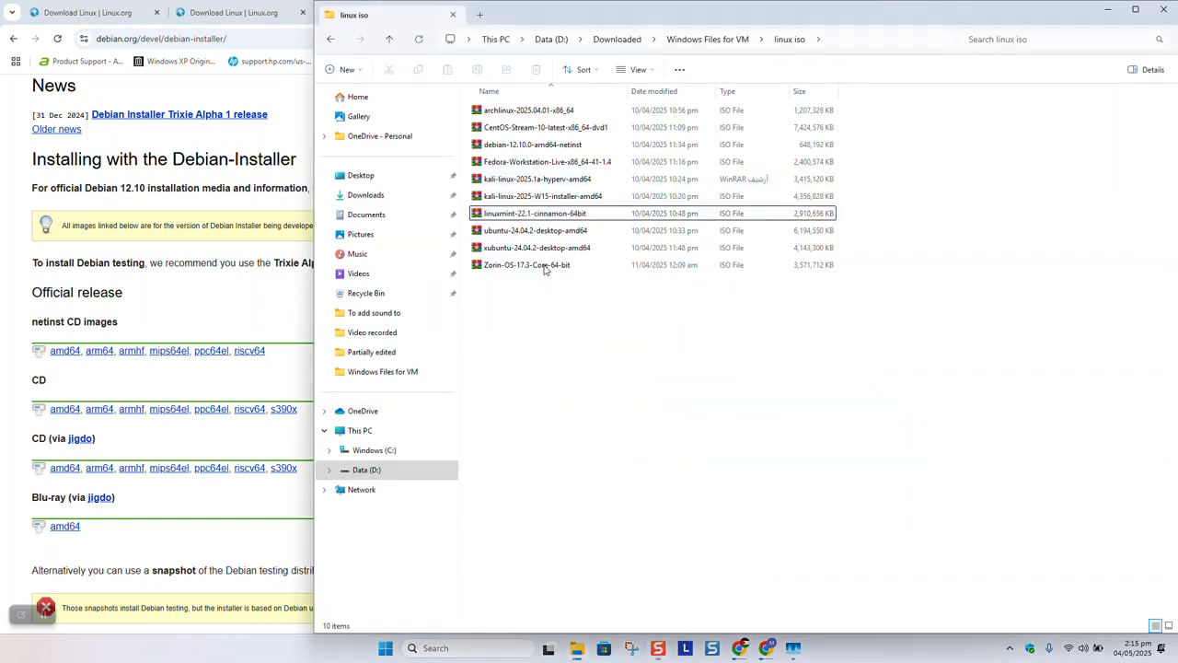
click(541, 145)
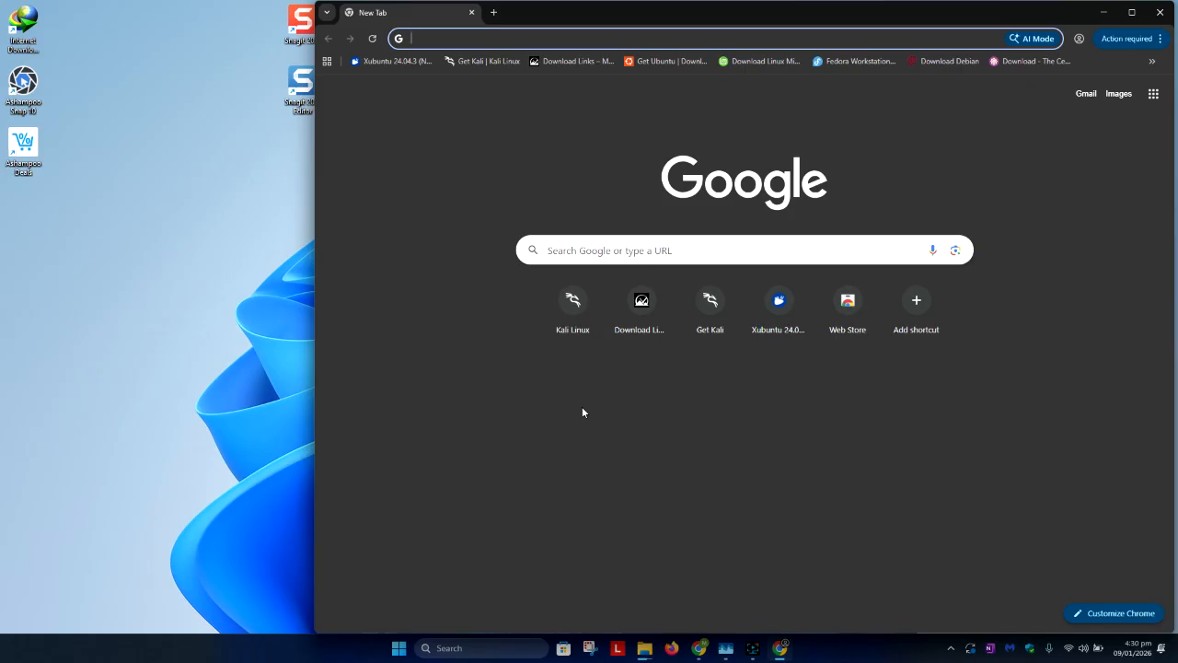
Maximize the new browser window and search the web for "rufus"
click(1131, 12)
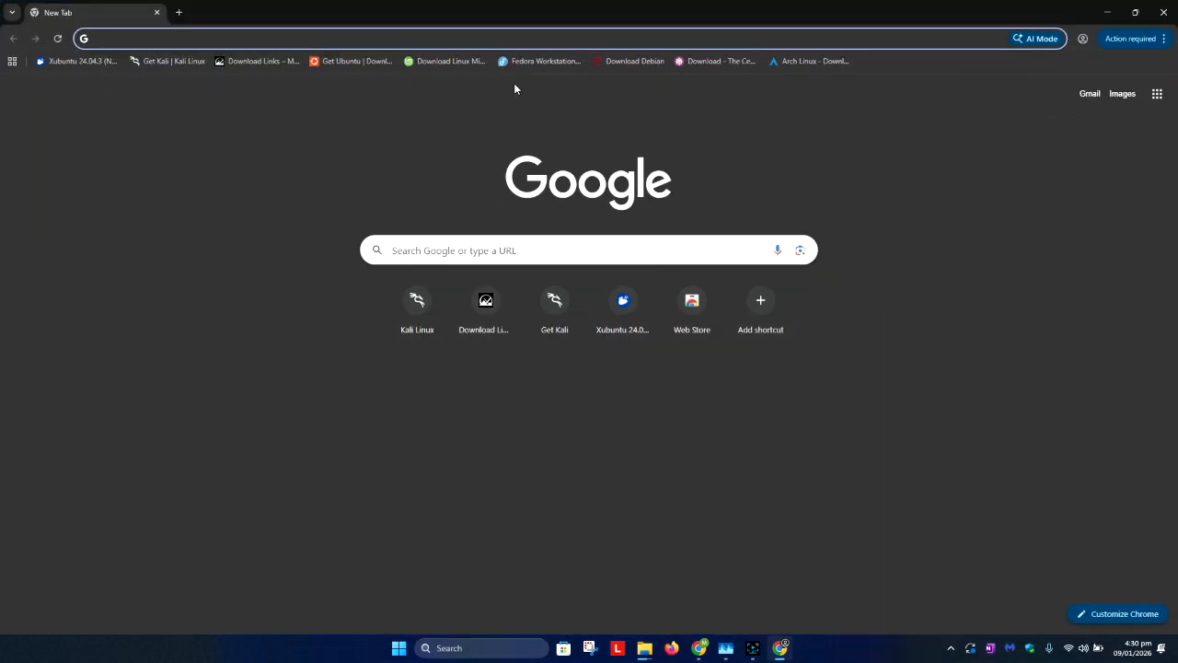
text(rufus)
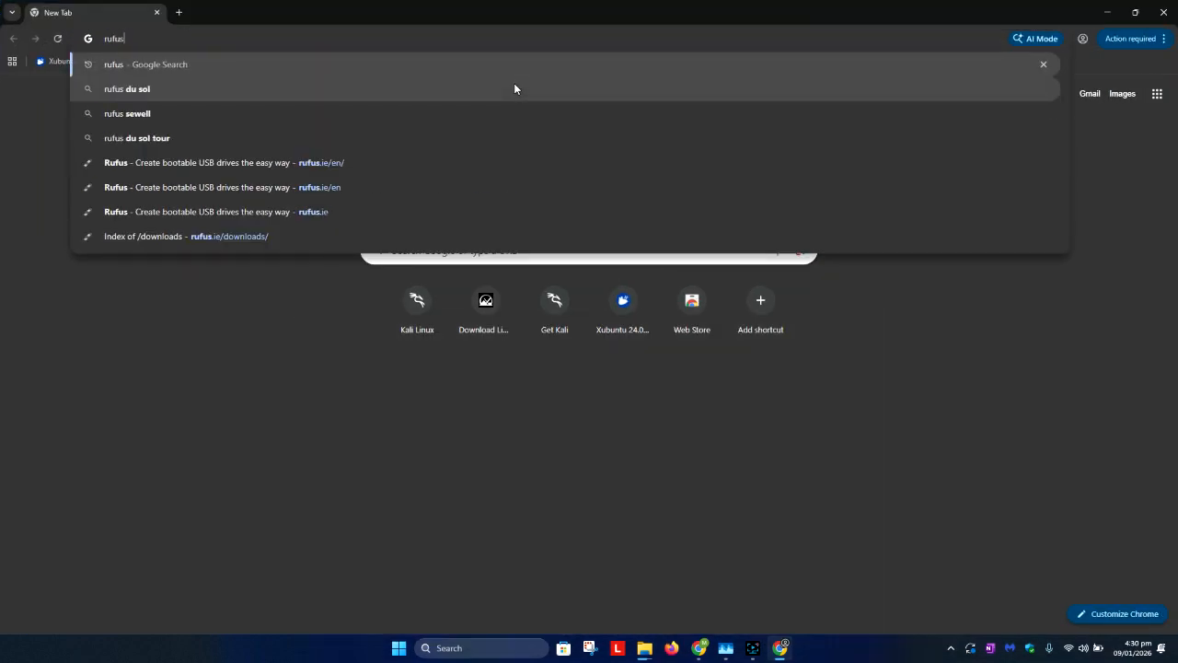
key(Return)
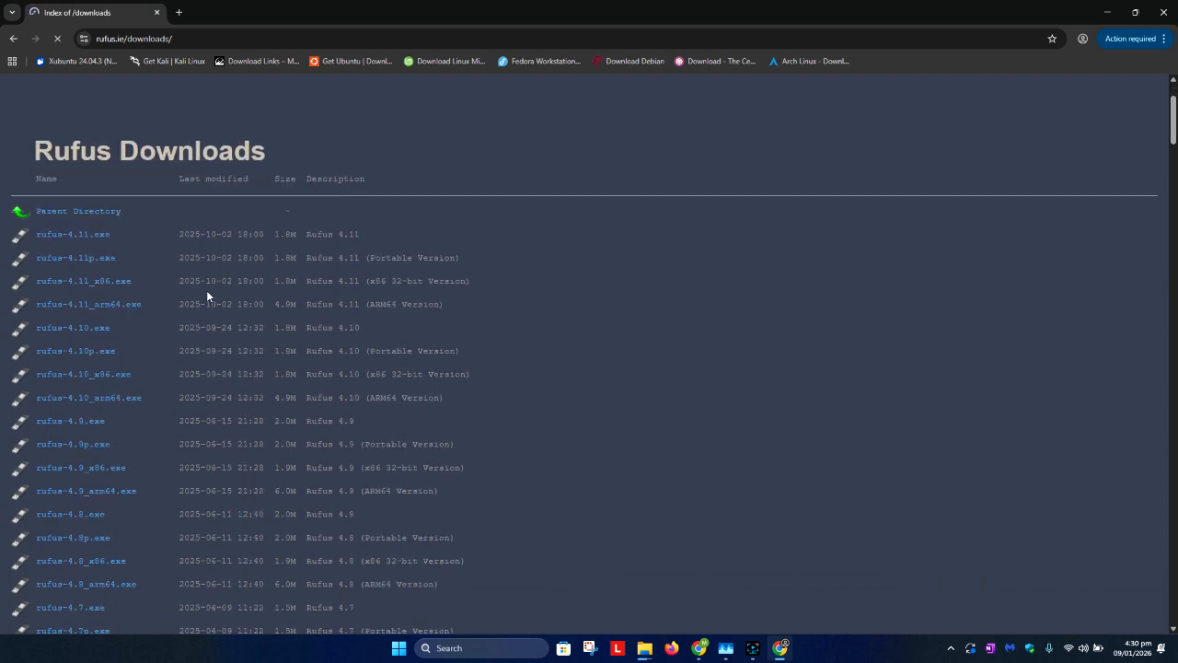
Examine the Rufus versions offered in the rufus.ie downloads index, from the newest release down to the older ones
scroll(208, 295, down, 2)
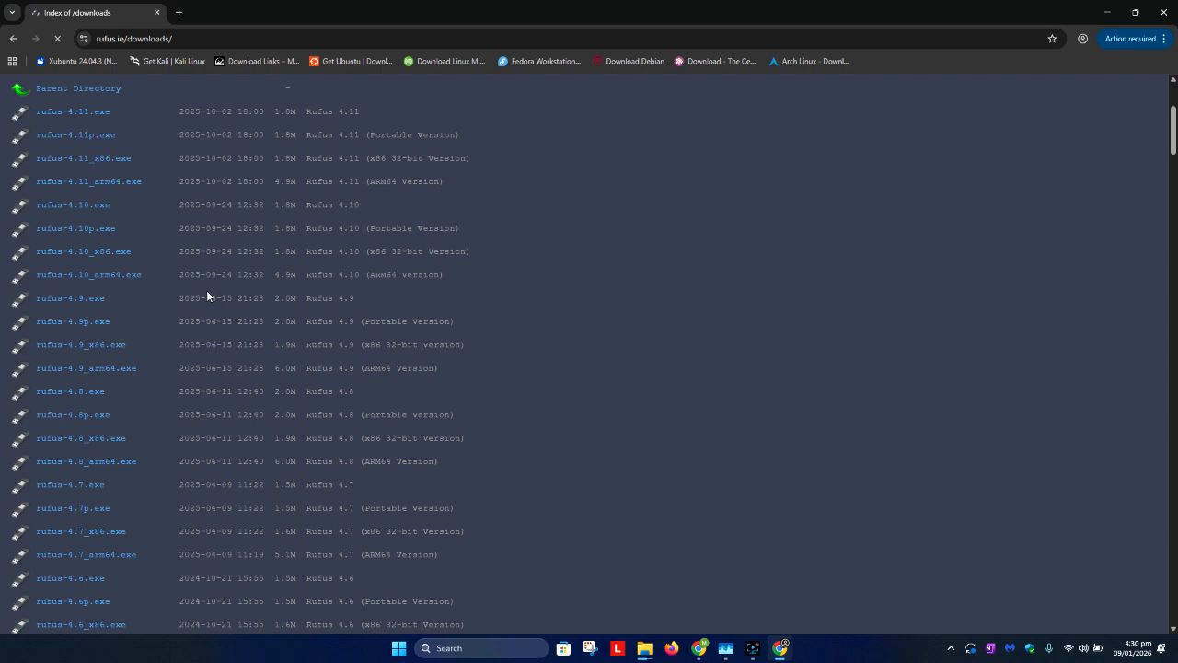
scroll(207, 296, up, 1)
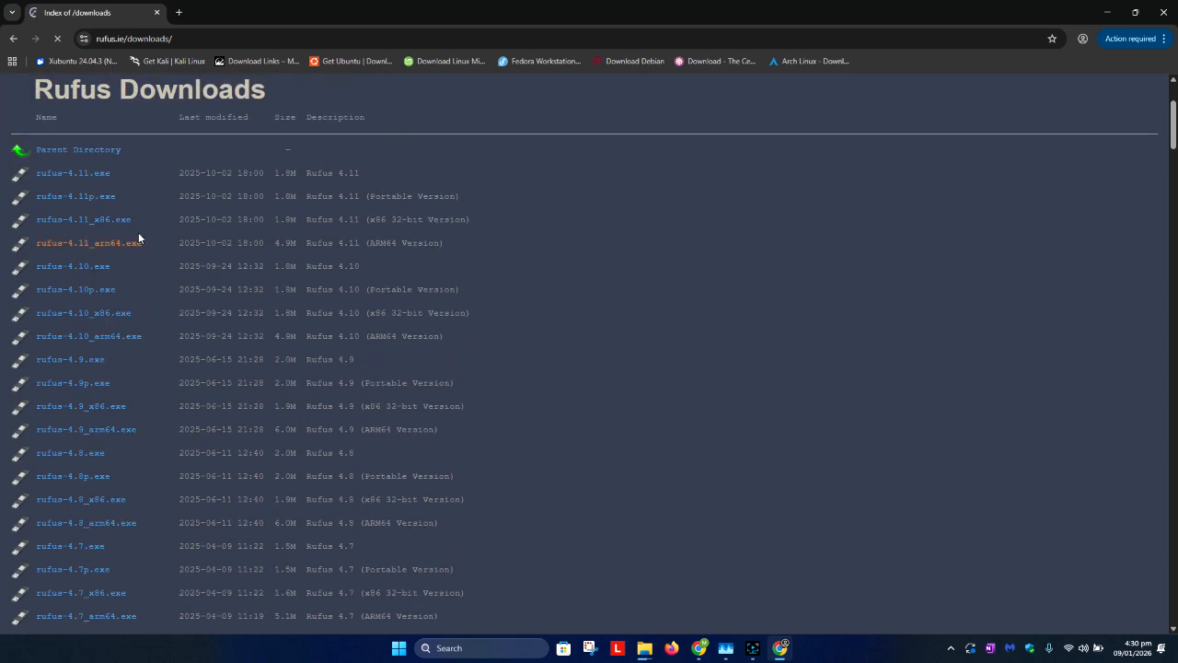
click(99, 177)
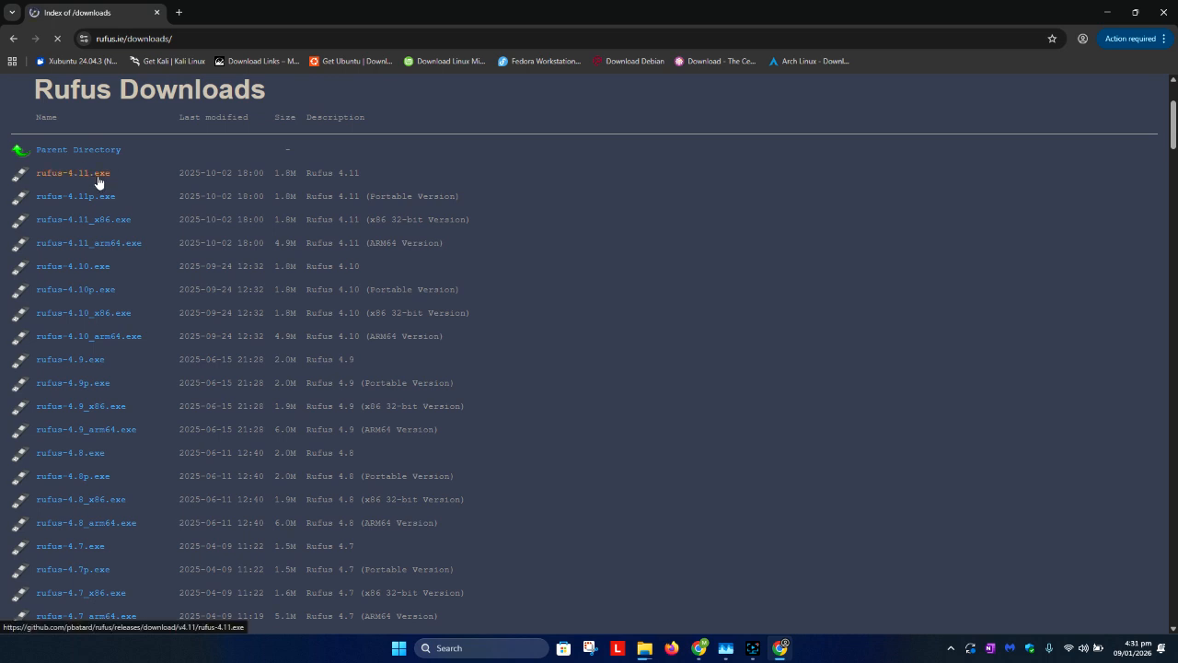
scroll(138, 210, down, 5)
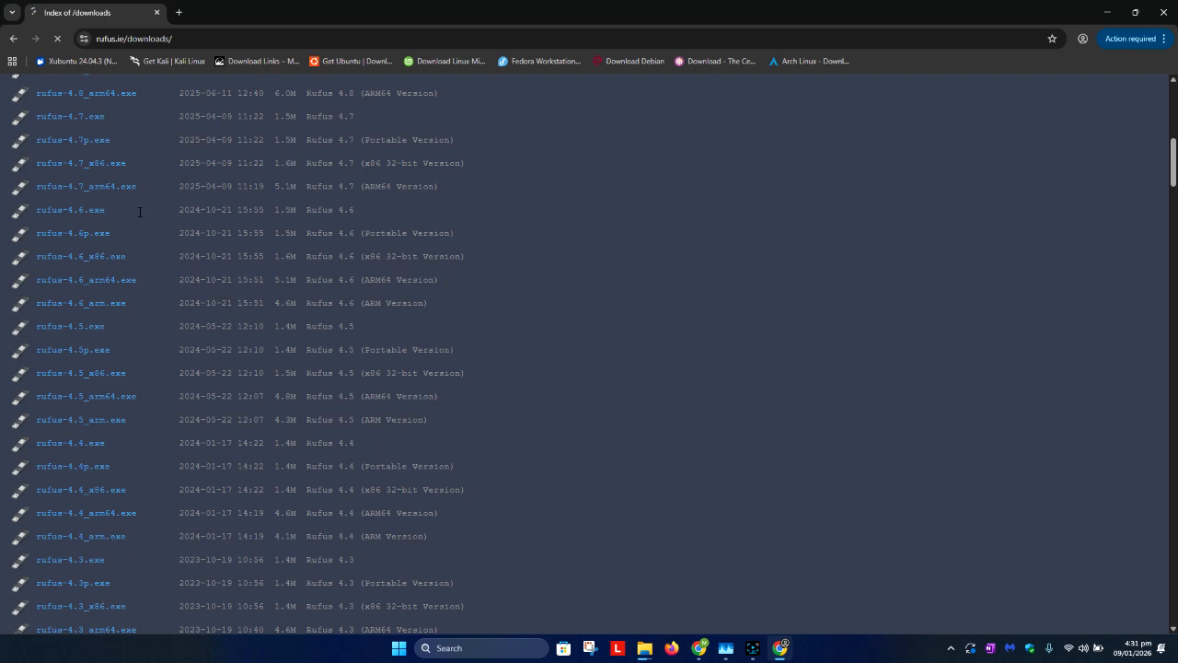
scroll(138, 214, down, 12)
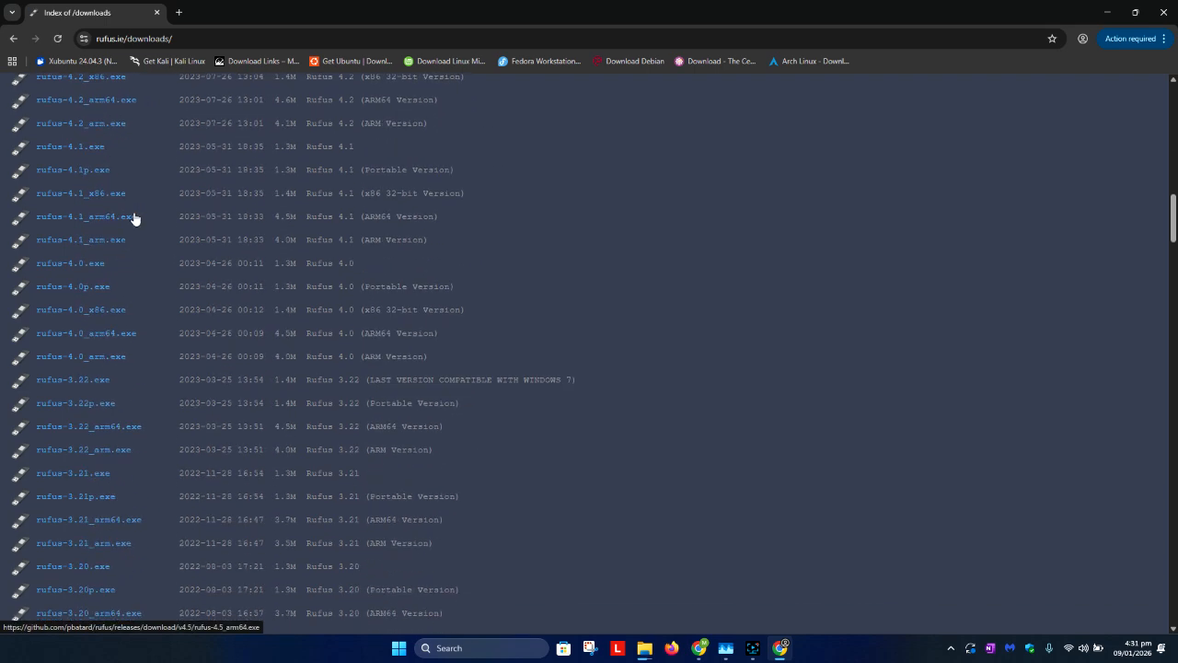
scroll(133, 218, down, 4)
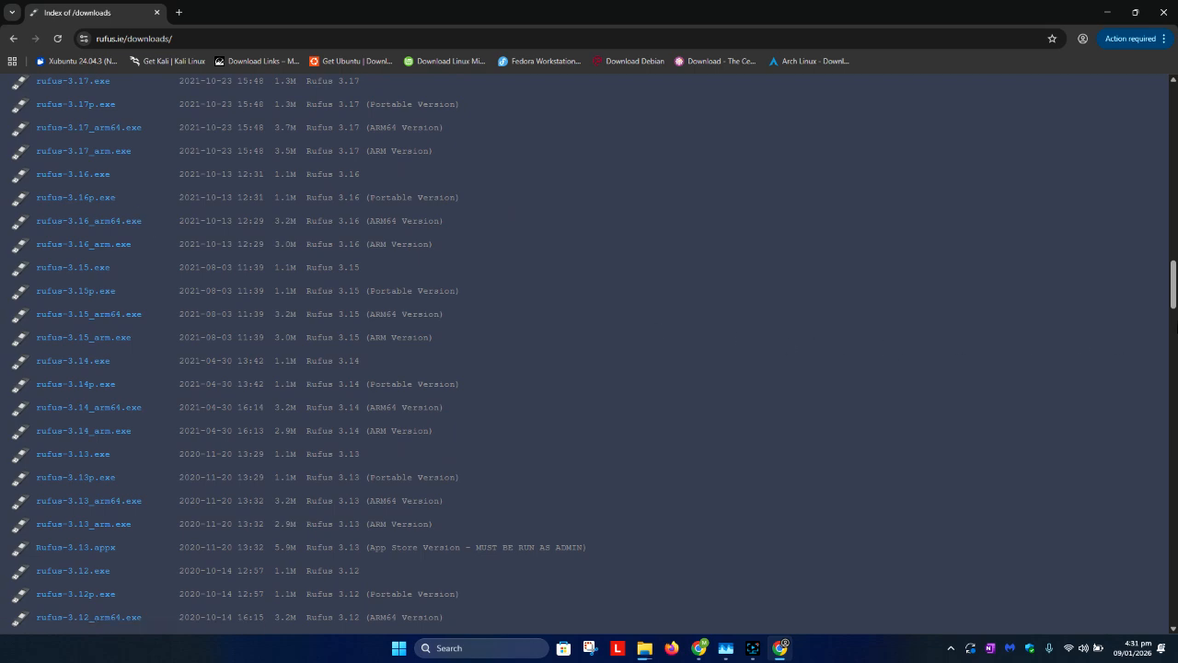
drag(1174, 284, 1174, 104)
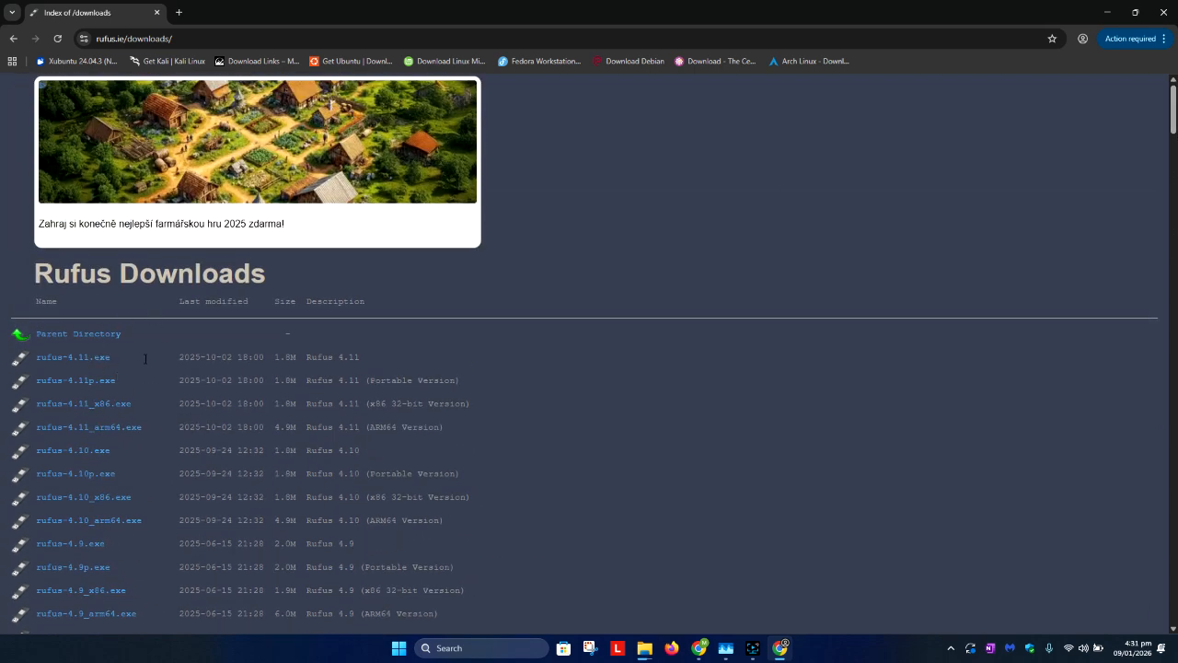
Return to the search results, open the main Rufus site and download the standard Windows x64 release rufus-4.11.exe
click(13, 39)
click(226, 212)
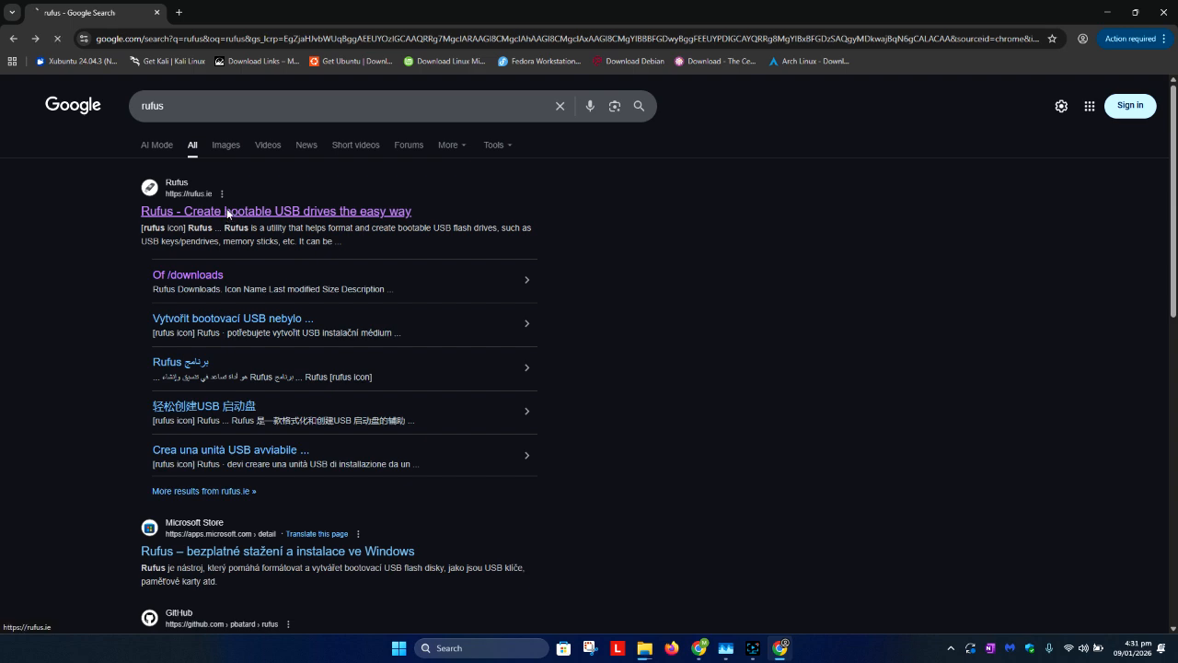
scroll(197, 221, down, 10)
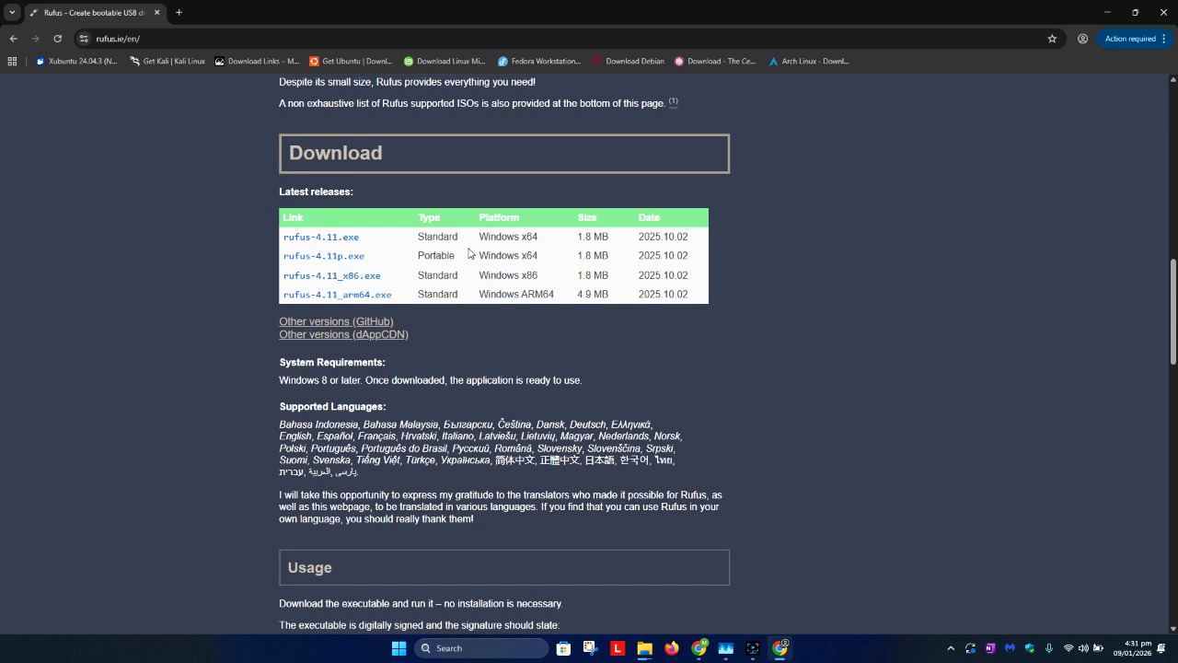
drag(539, 238, 419, 256)
click(436, 250)
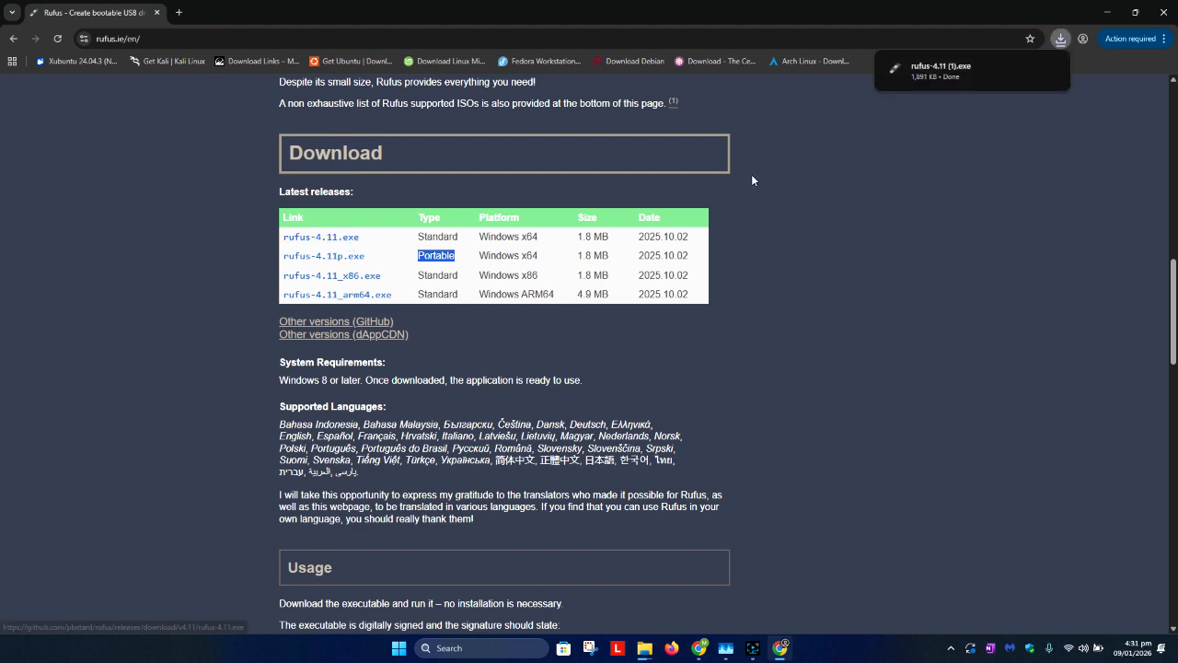
Show the downloaded Rufus file in its folder, run rufus-4.11 (1).exe and minimize the folder window
click(1028, 69)
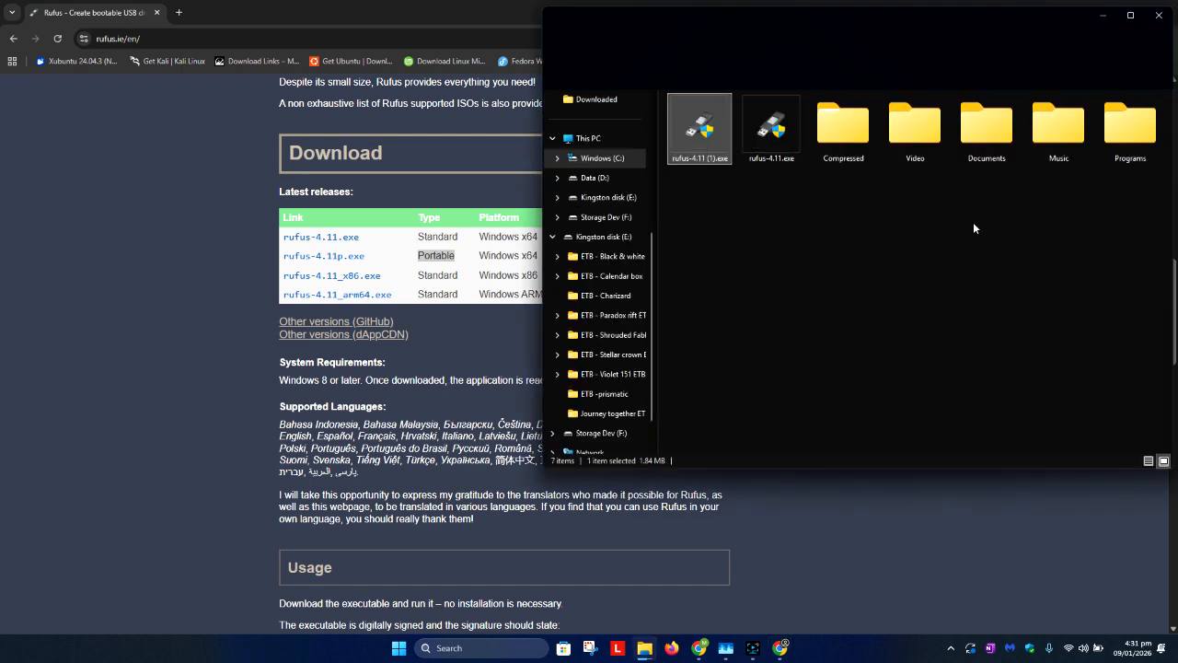
double_click(719, 129)
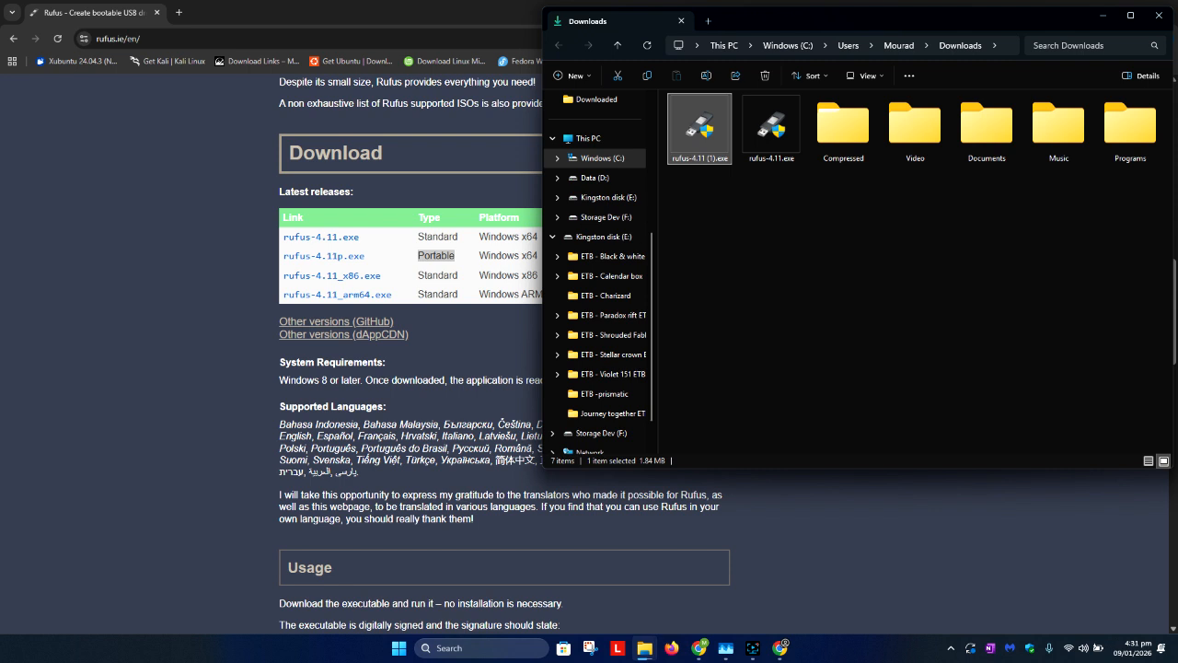
click(1100, 6)
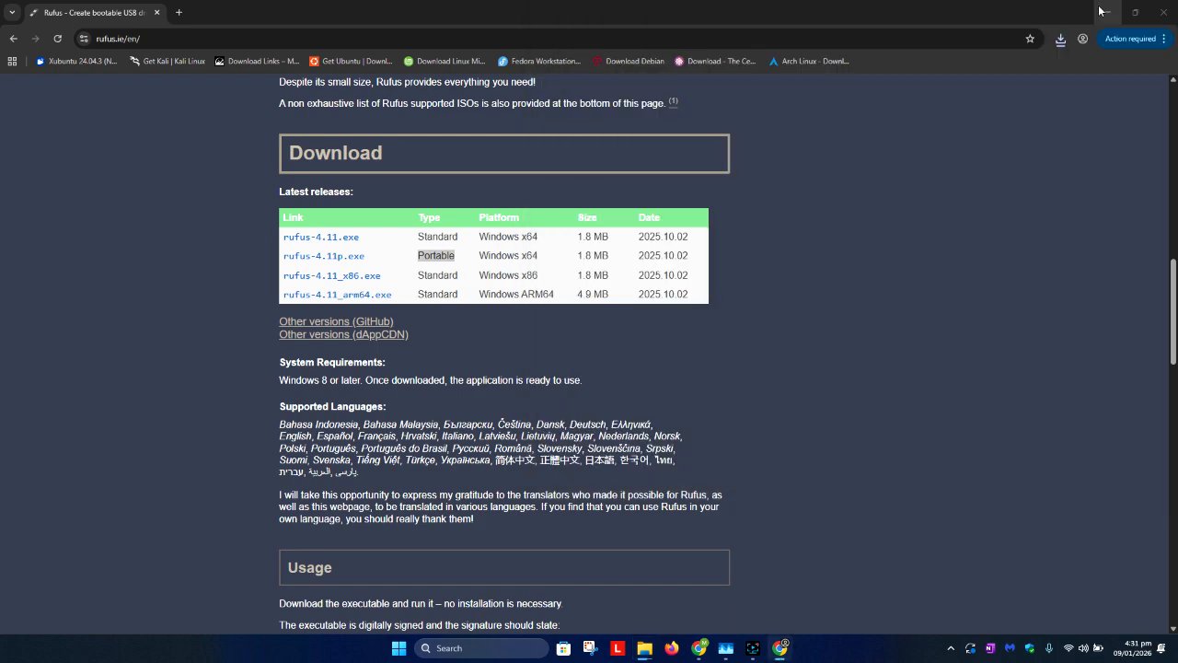
Minimize the browser window and bring the Downloads folder window back onto the desktop
click(1101, 18)
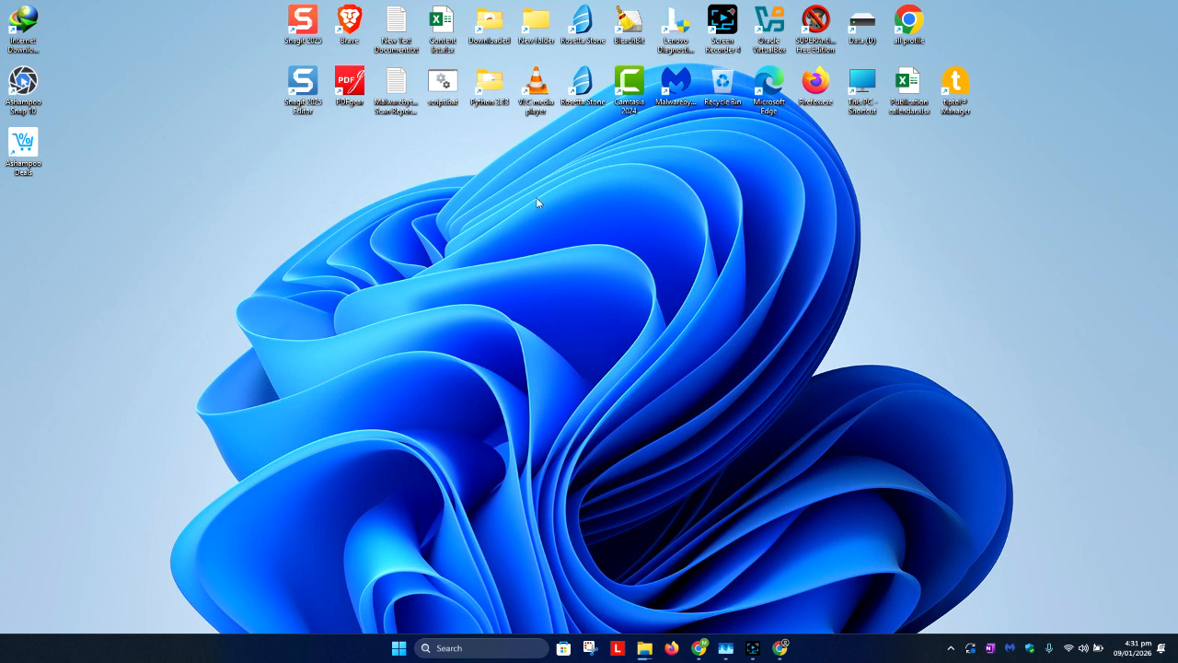
click(948, 650)
click(851, 650)
mouse_move(644, 648)
click(838, 591)
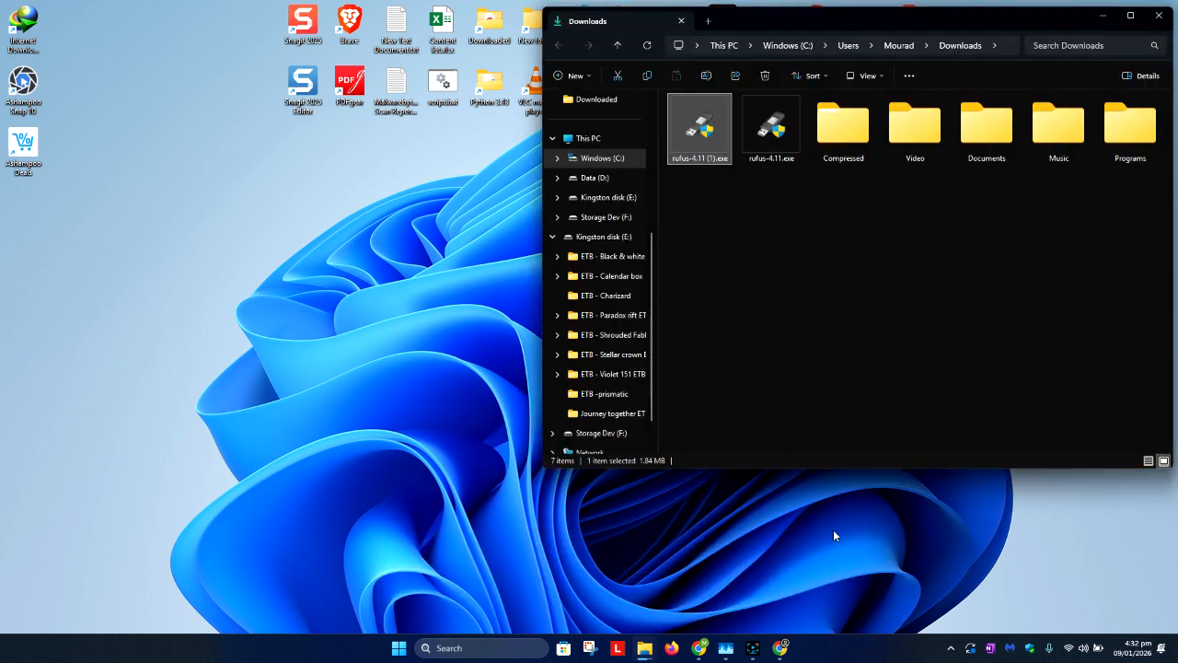
Launch rufus-4.11 (1).exe from the Downloads folder and minimize the folder window
double_click(710, 132)
right_click(709, 131)
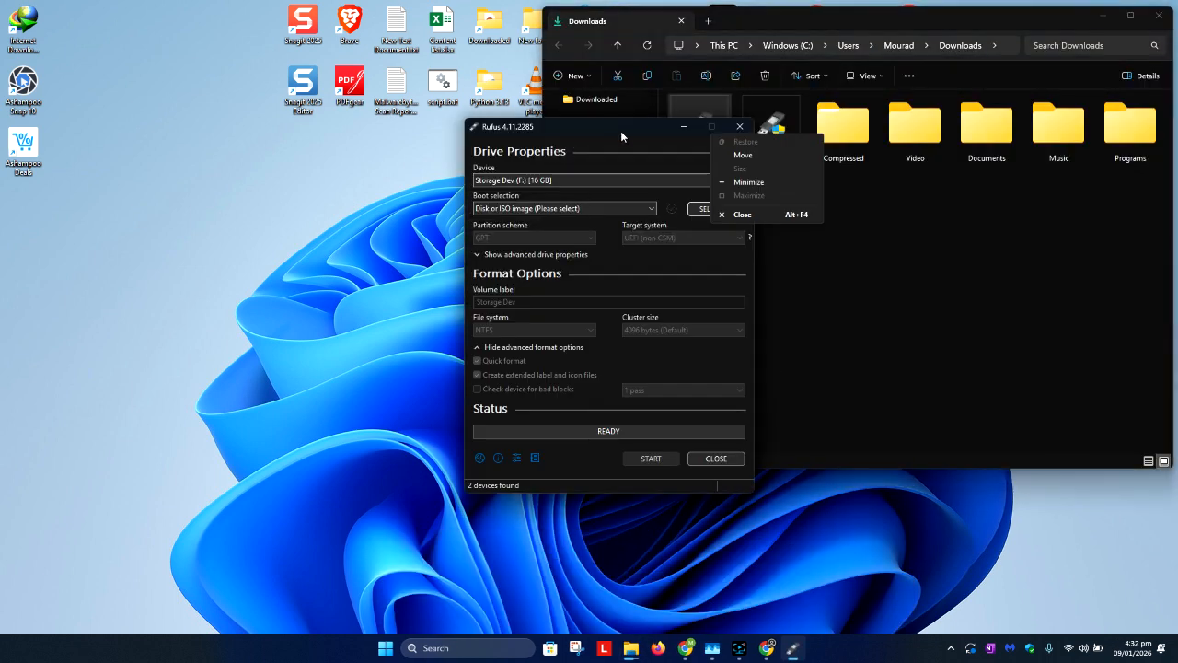
click(621, 131)
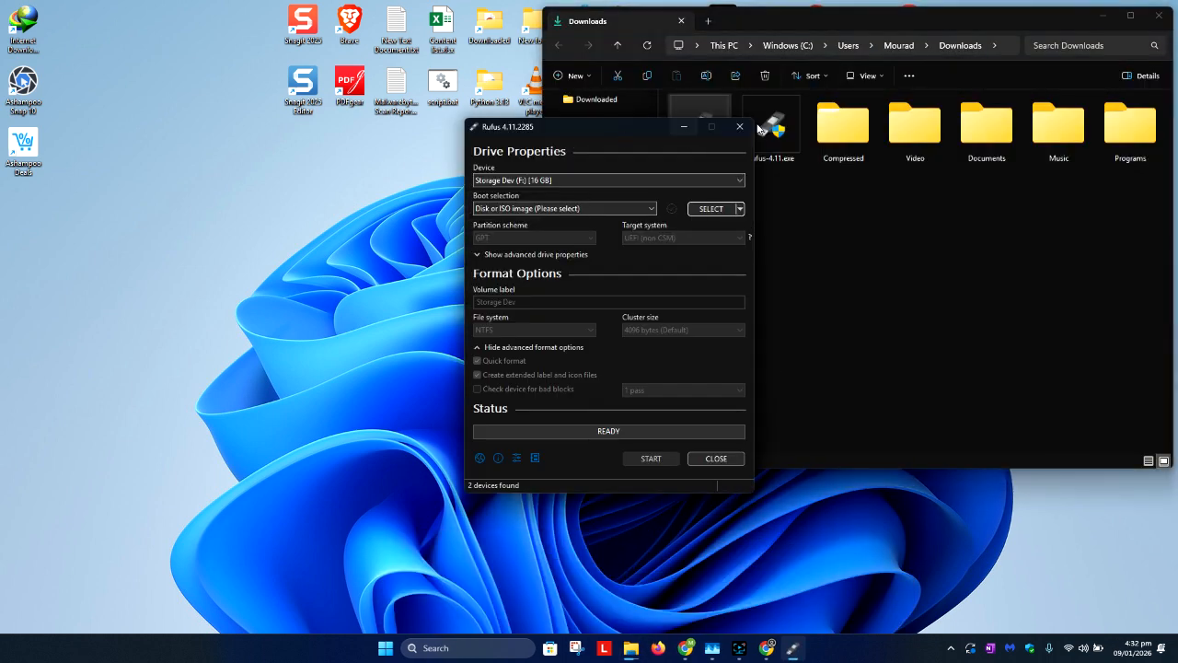
click(1101, 16)
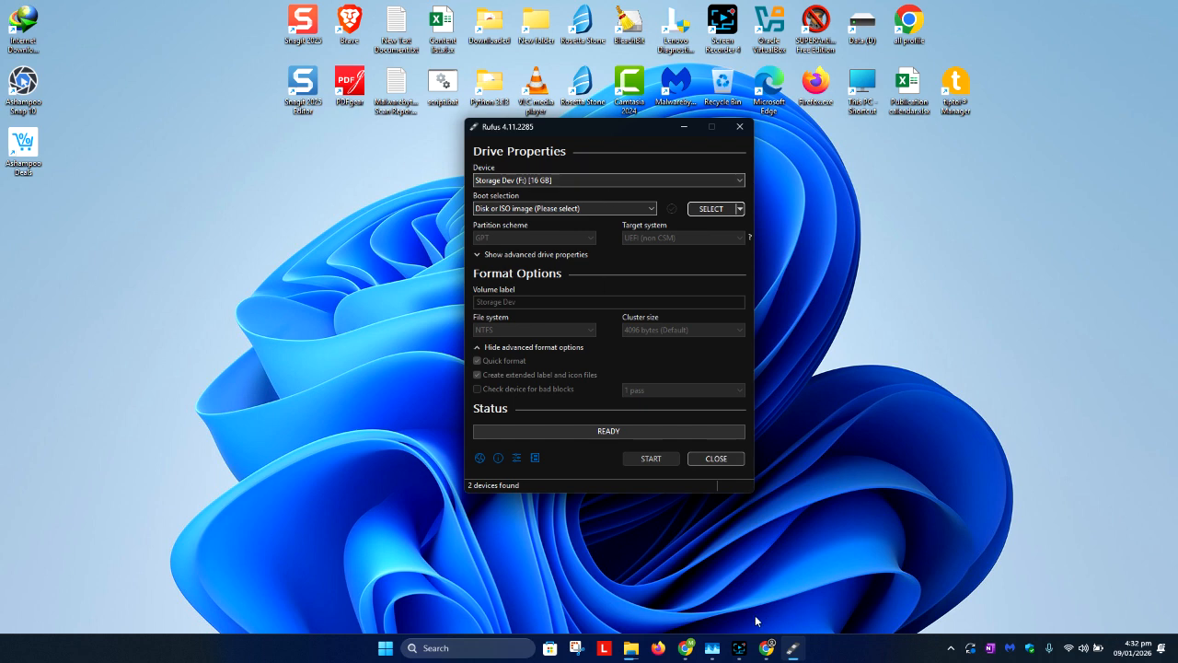
click(983, 475)
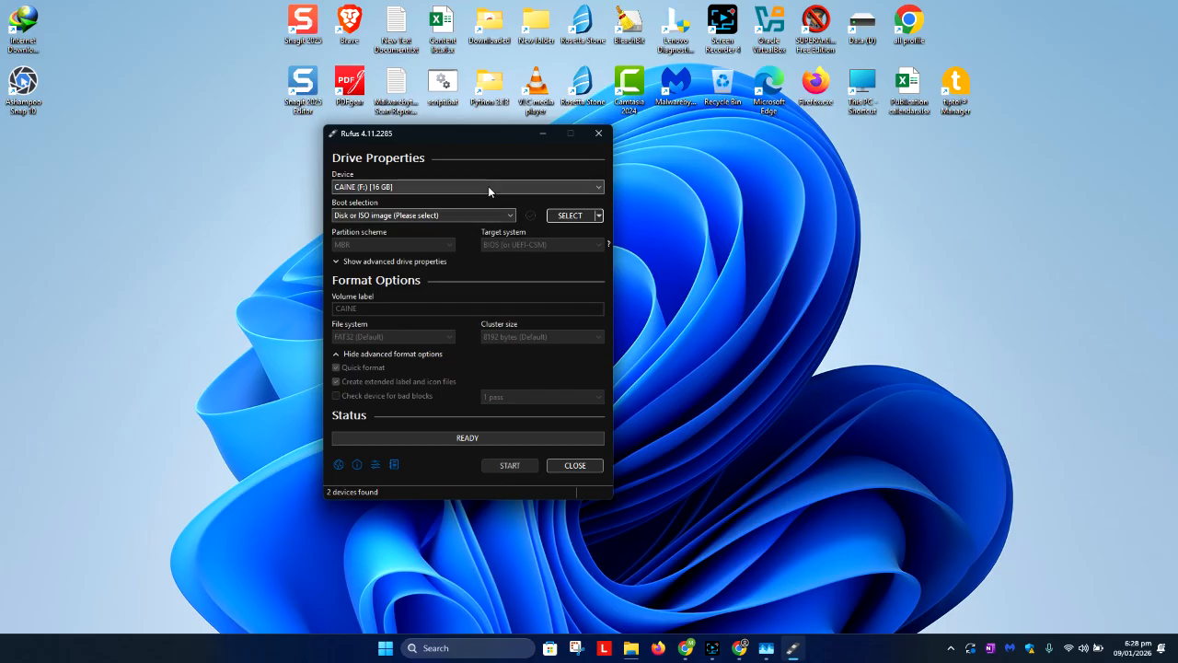
Choose the 16 GB CAINE (F:) drive as the device and load debian-13.1.0-amd64-netinst.iso from the OS folder as the boot image
click(488, 186)
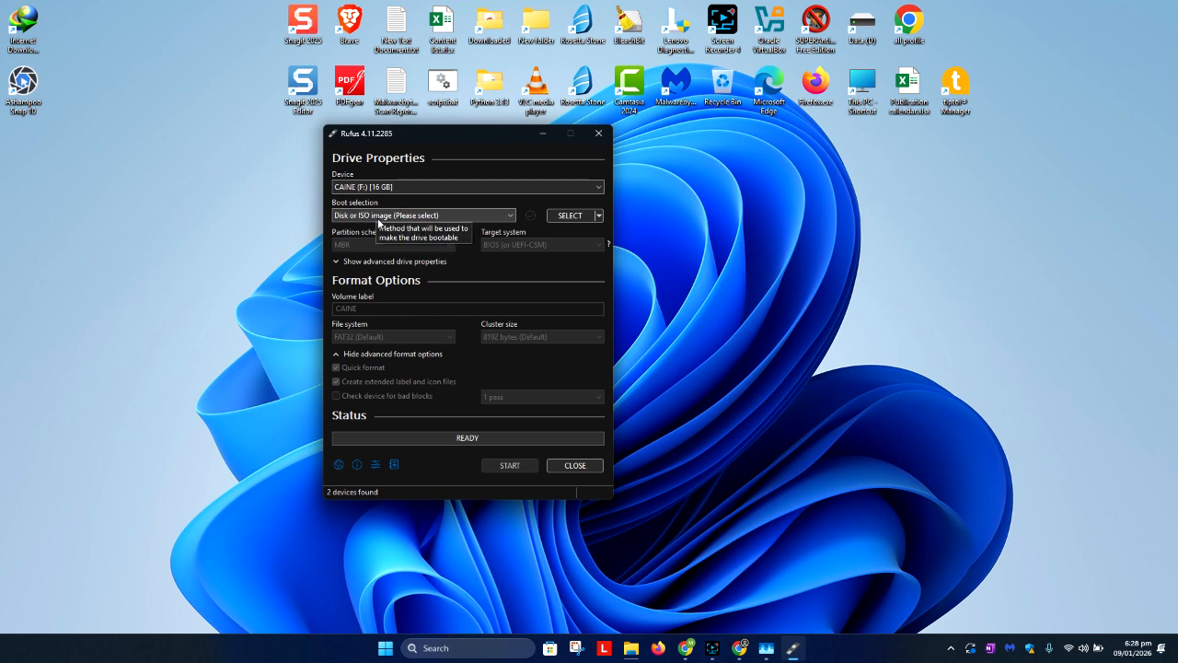
click(569, 215)
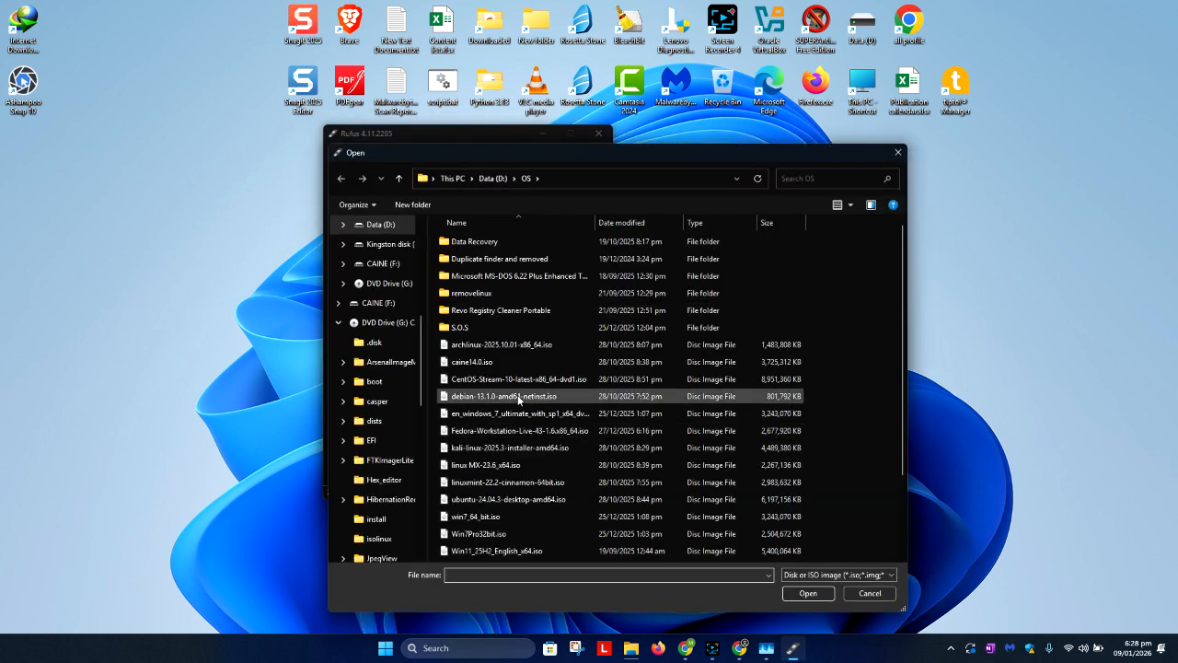
double_click(486, 395)
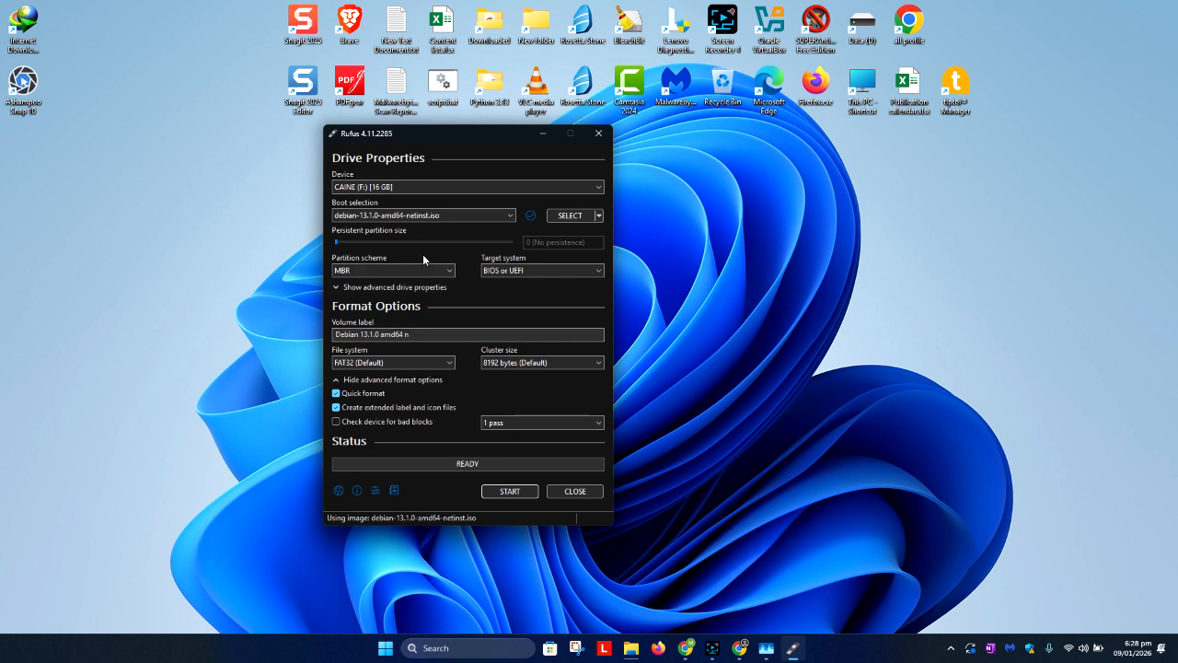
Shorten the volume label to "Debian 13.1.0"
click(428, 334)
drag(428, 334, 379, 334)
key(BackSpace)
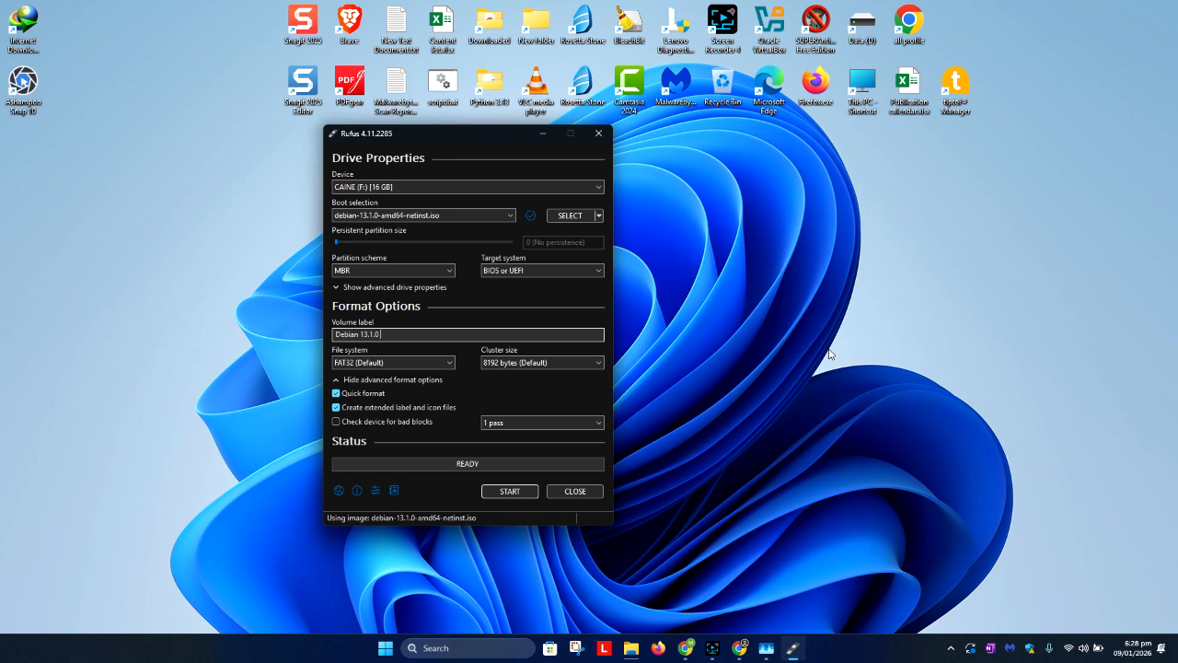
Write the image to the USB drive in ISO Image mode, accepting the Grub and Syslinux downloads and the data erasure, and close Rufus
click(502, 492)
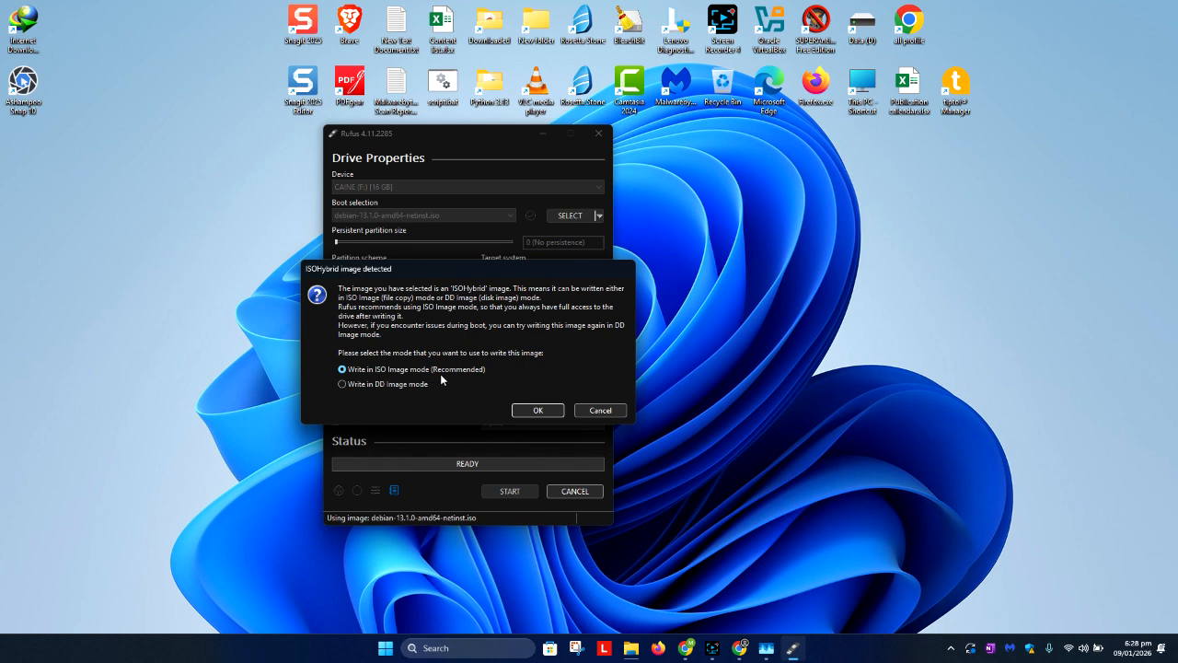
click(546, 410)
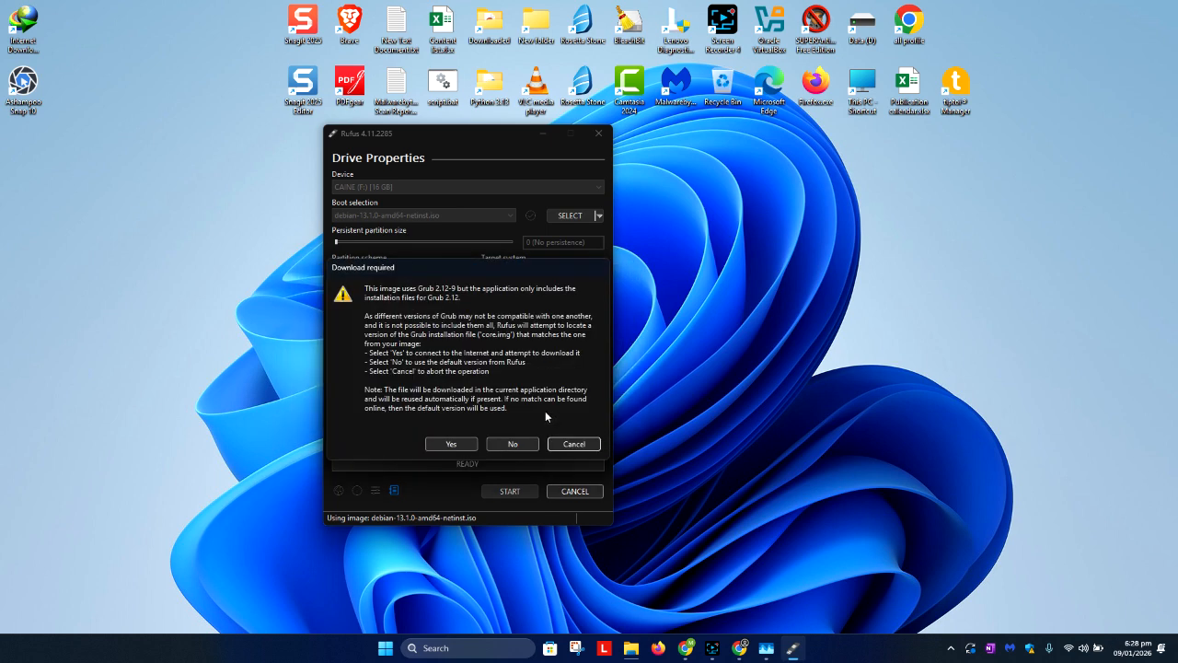
click(452, 445)
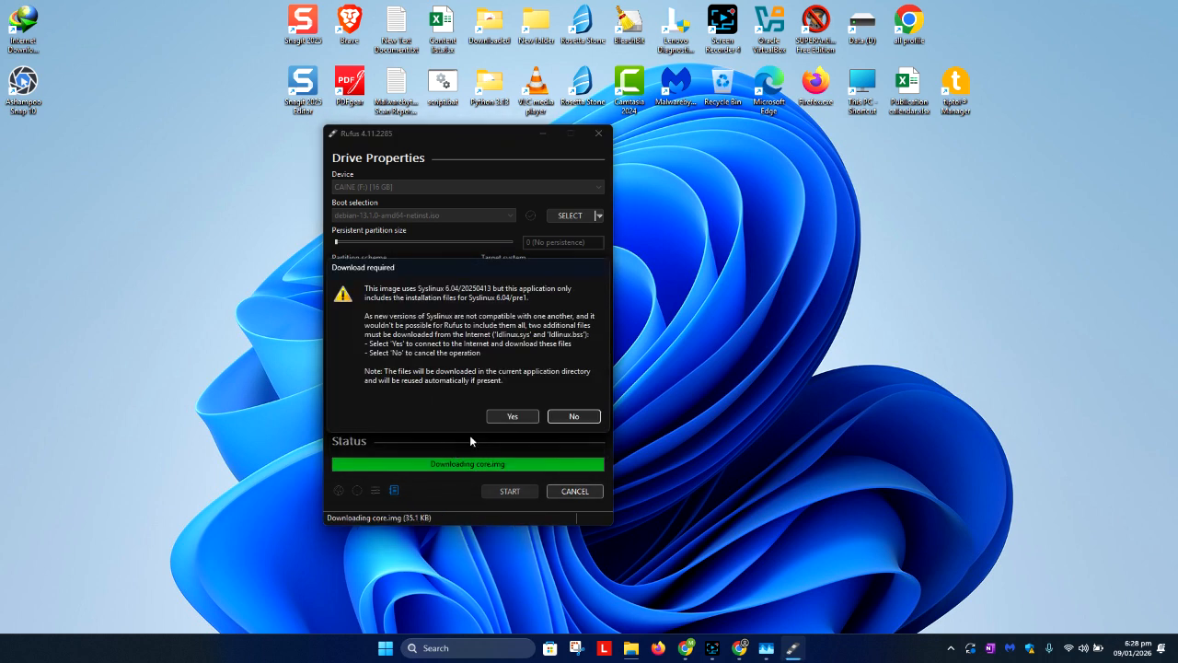
click(513, 418)
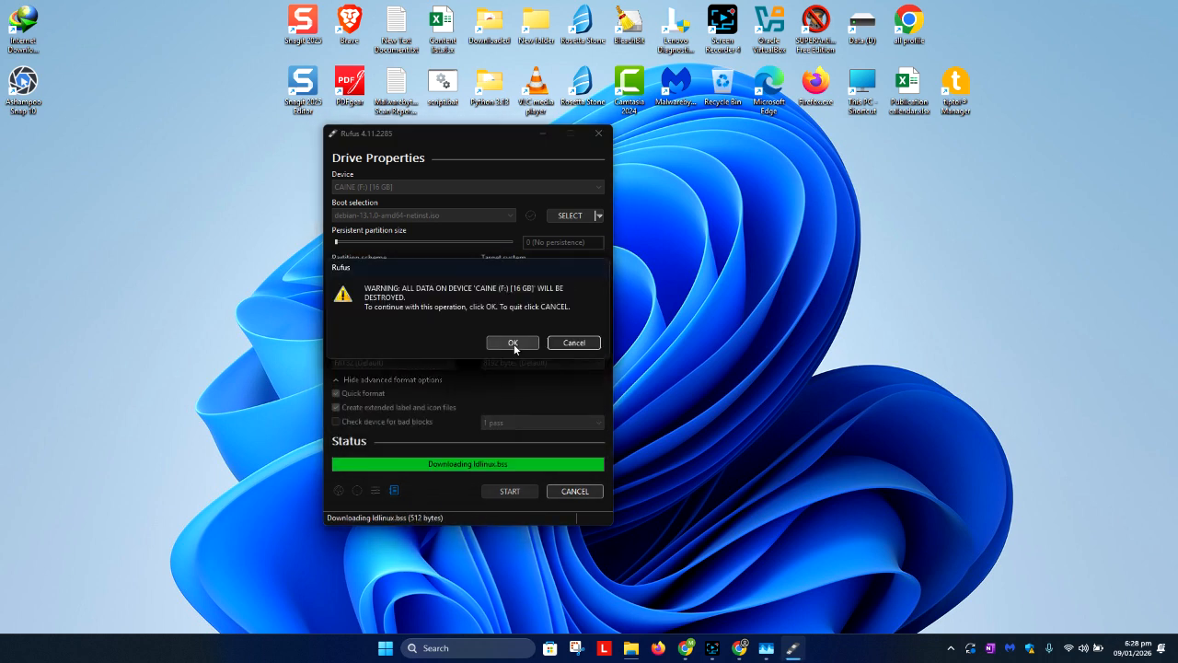
click(513, 343)
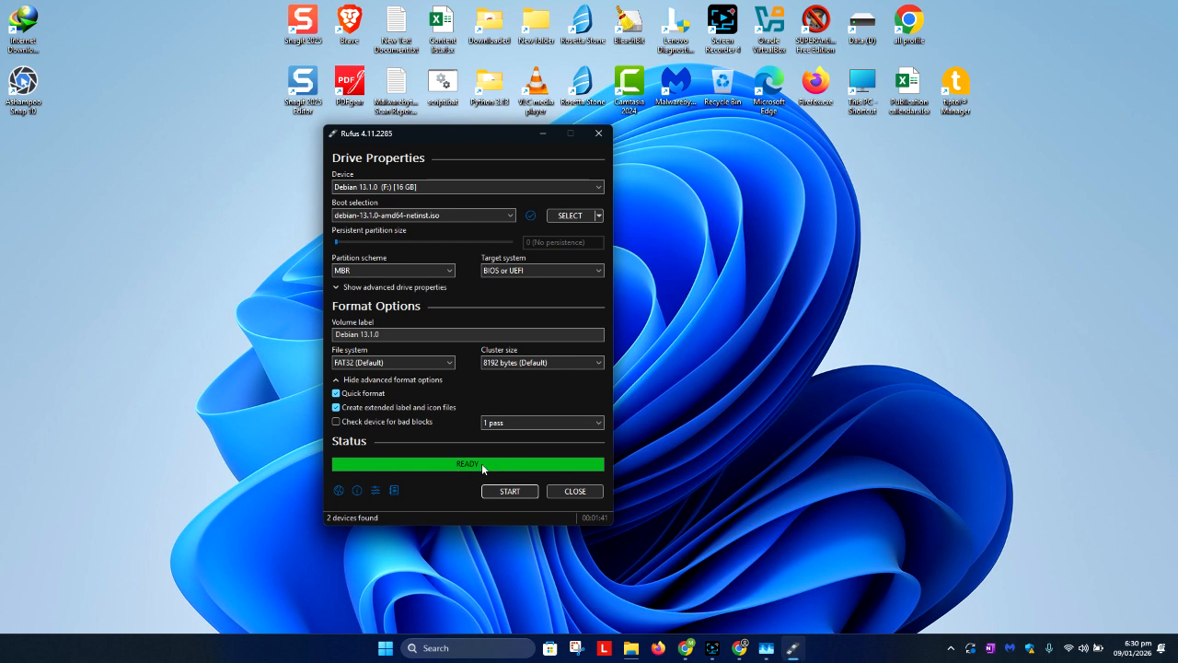
click(594, 492)
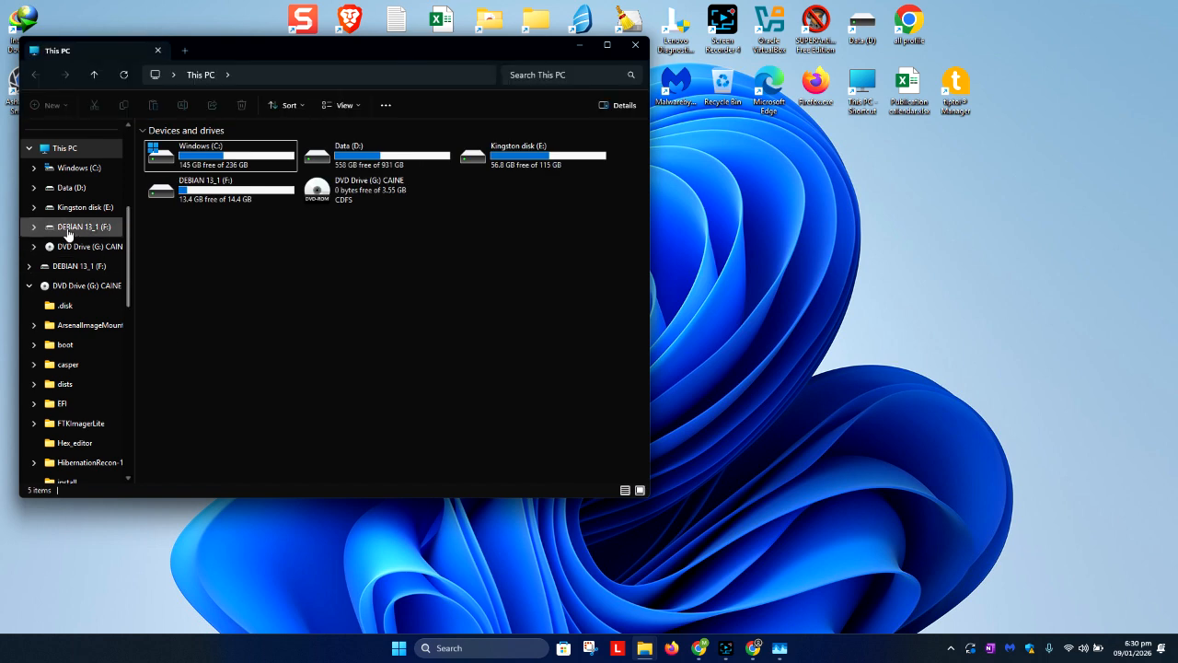
Eject the DVD Drive (G:) CAINE and open the DEBIAN 13_1 (F:) drive to view its files
right_click(366, 191)
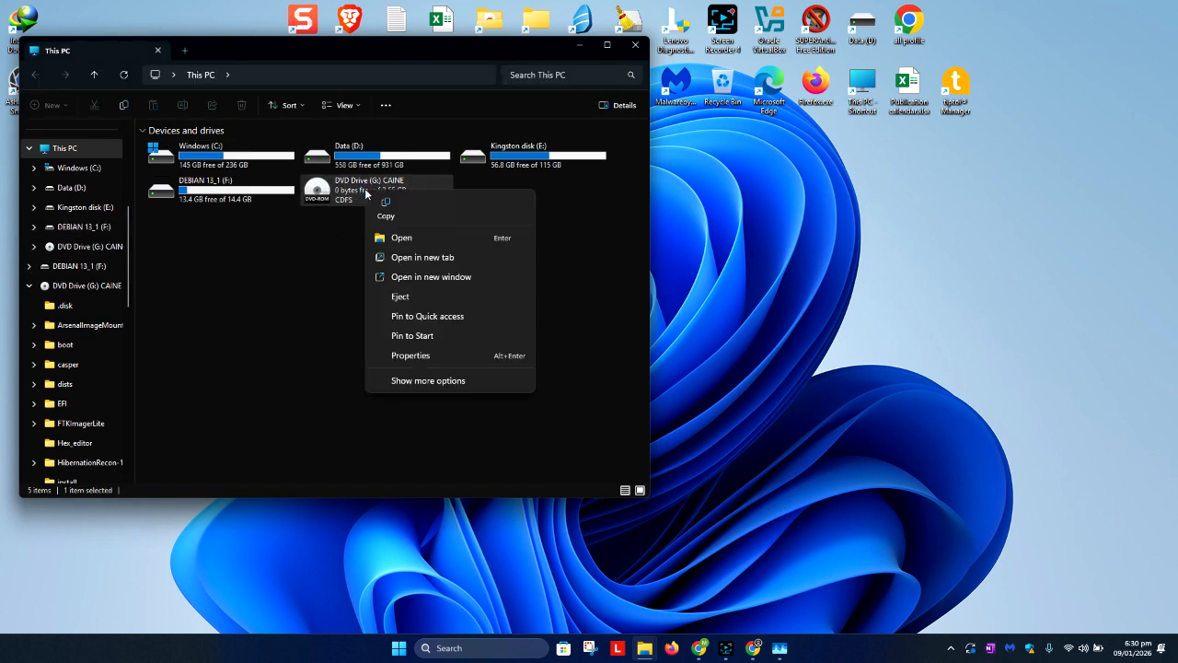
click(423, 295)
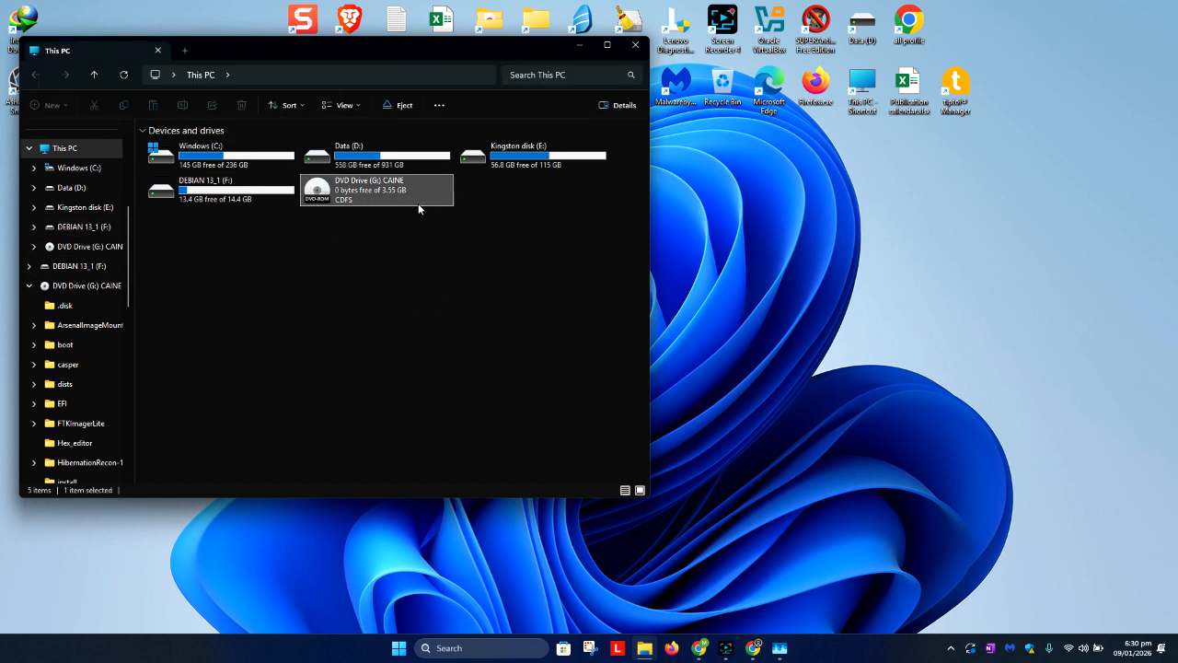
double_click(259, 194)
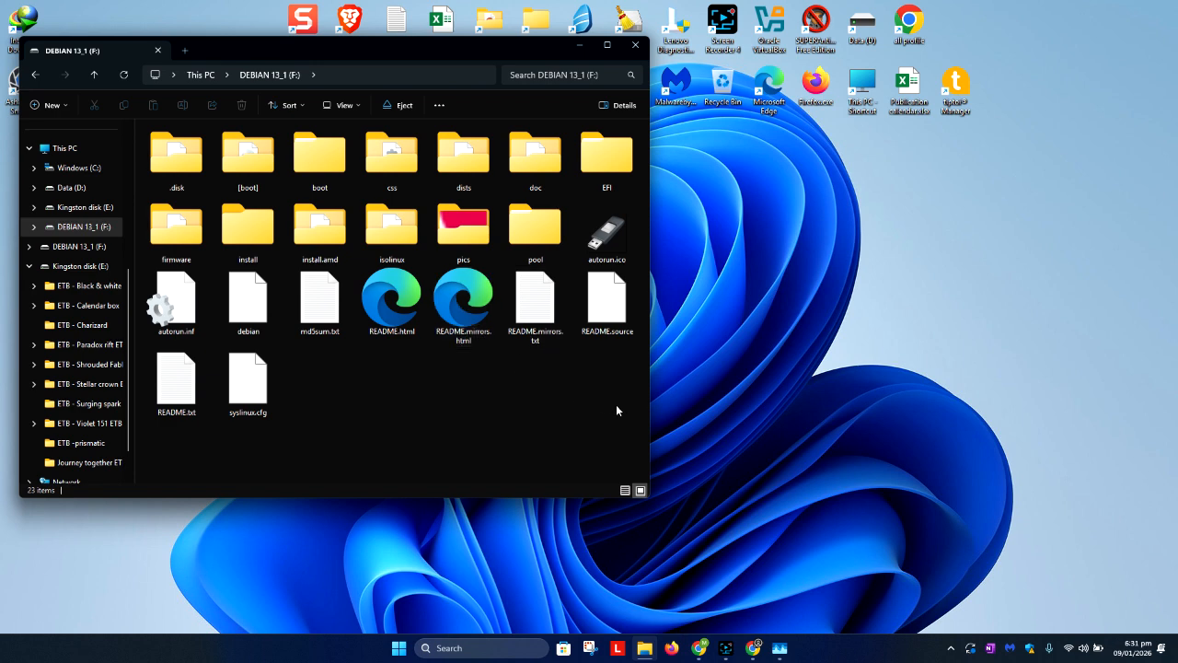
click(791, 449)
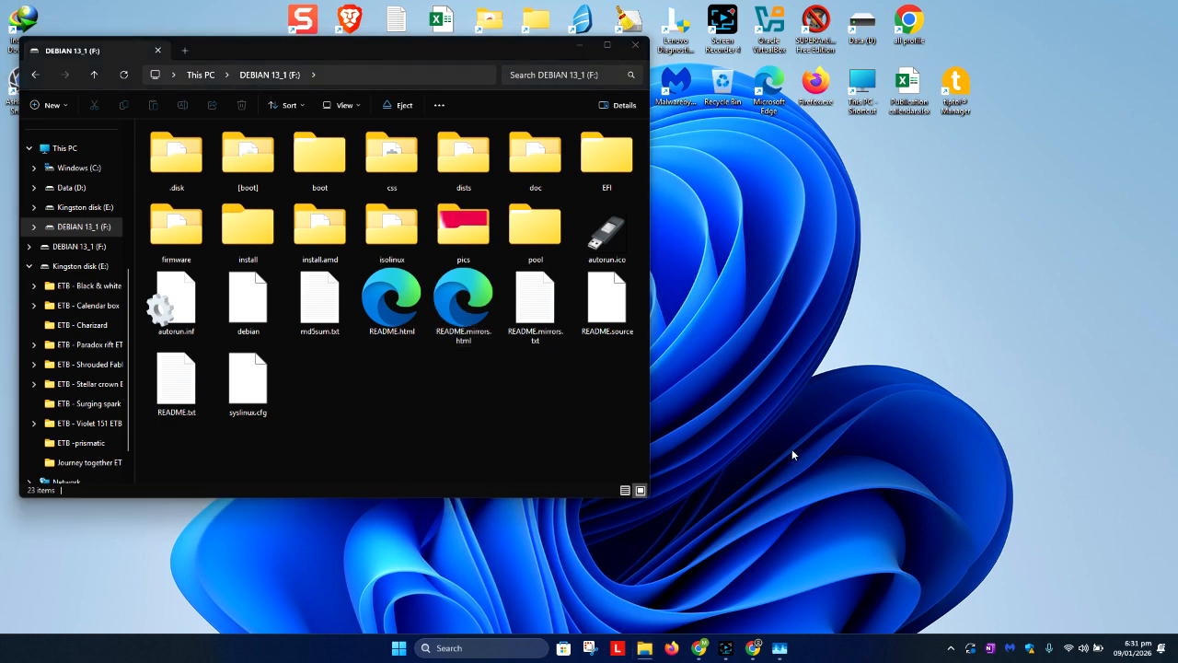